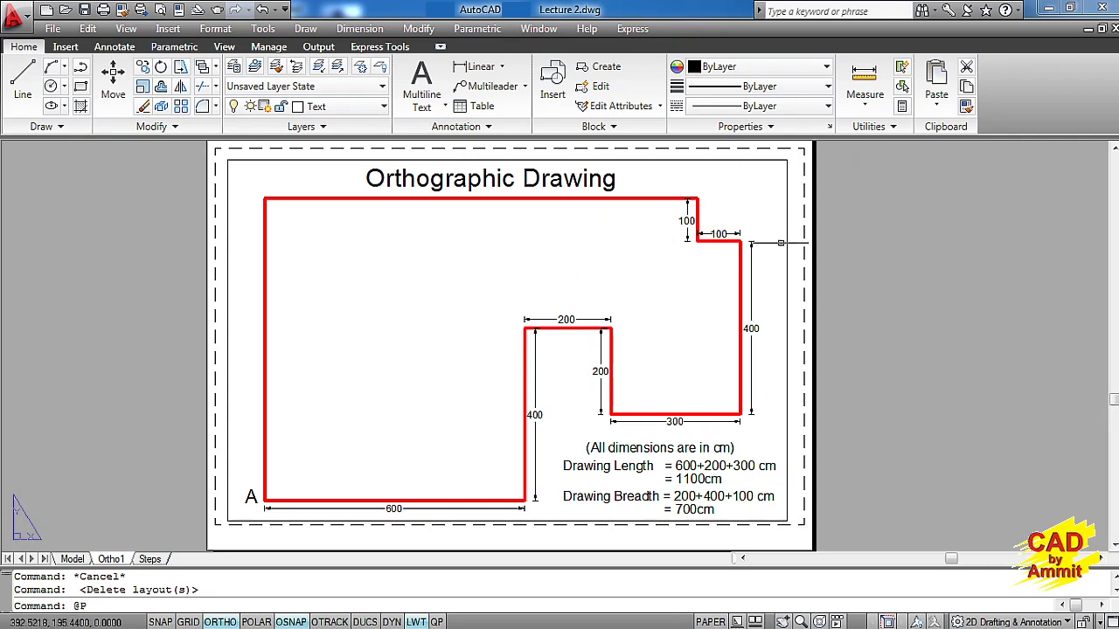
# Display the Steps layout sheet with the eight-step orthographic drawing guide.
pyautogui.click(150, 559)
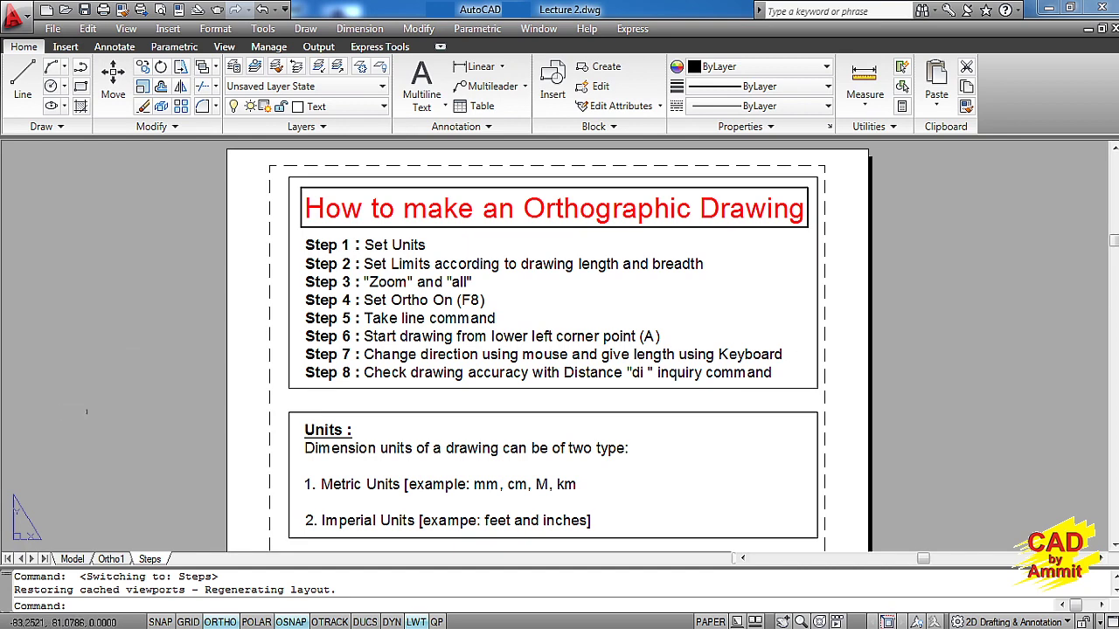
# In model space, set the drawing limits from 0,0 to 1500,1000.
pyautogui.click(75, 560)
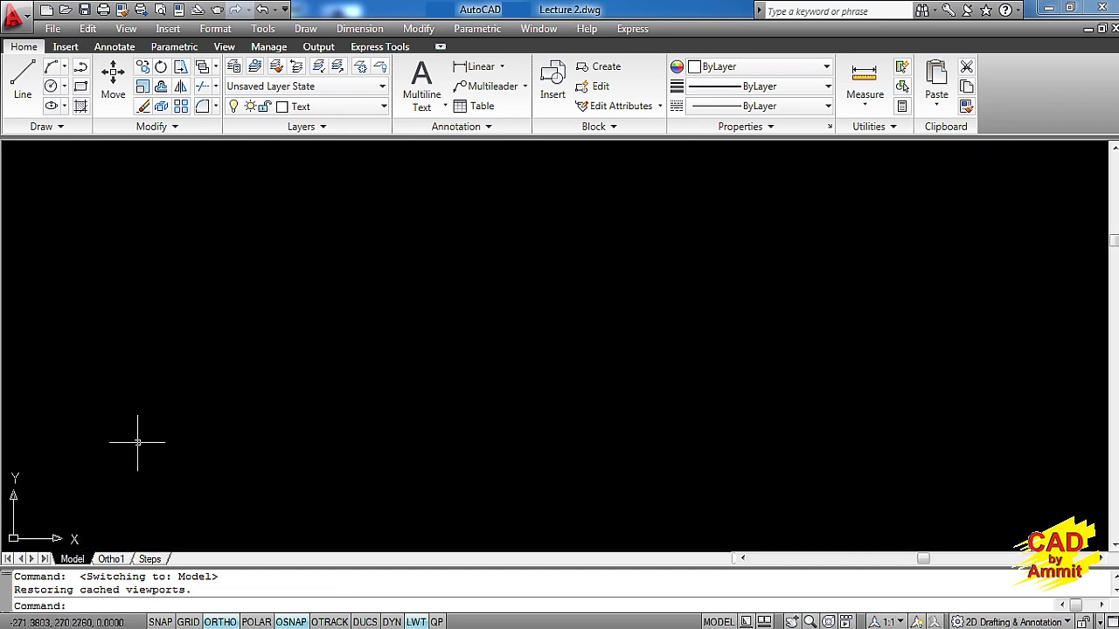
pyautogui.write('limits')
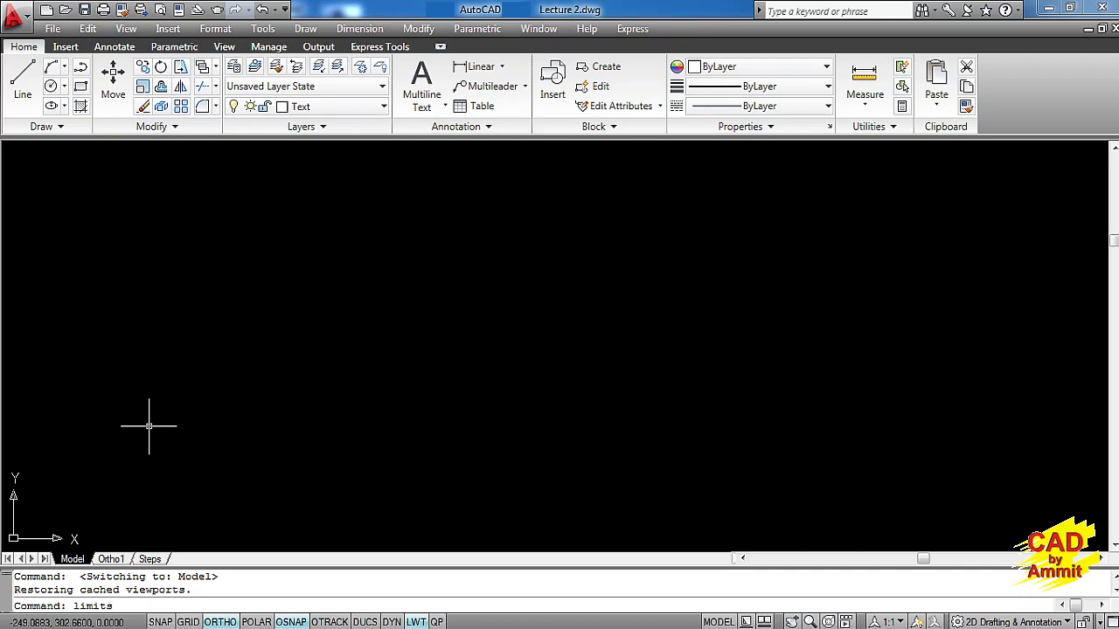
pyautogui.press('Return')
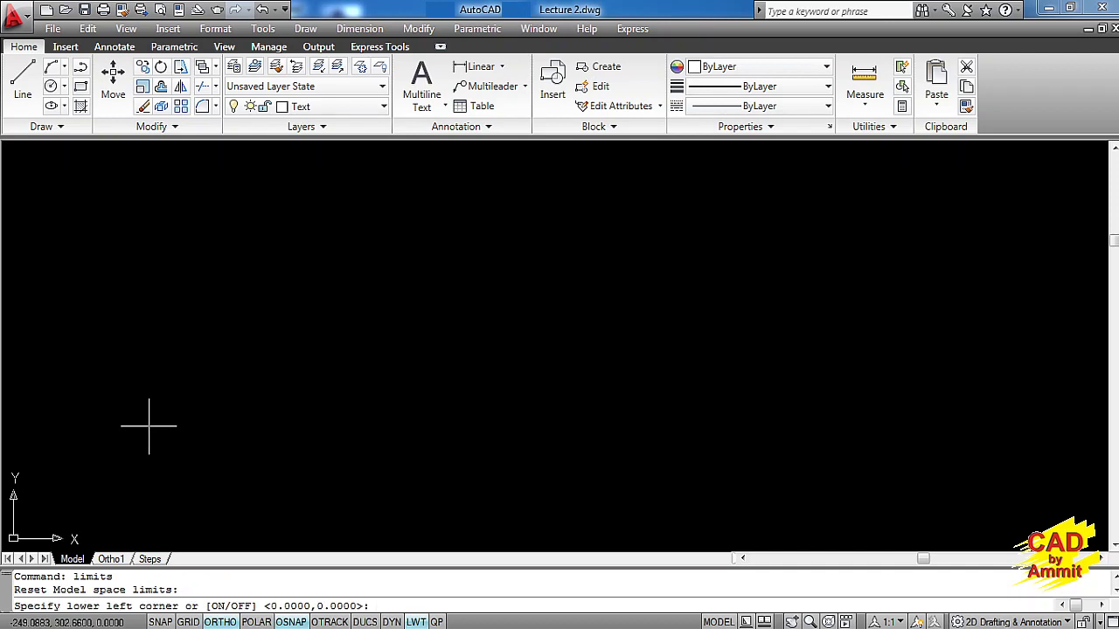
pyautogui.press('Return')
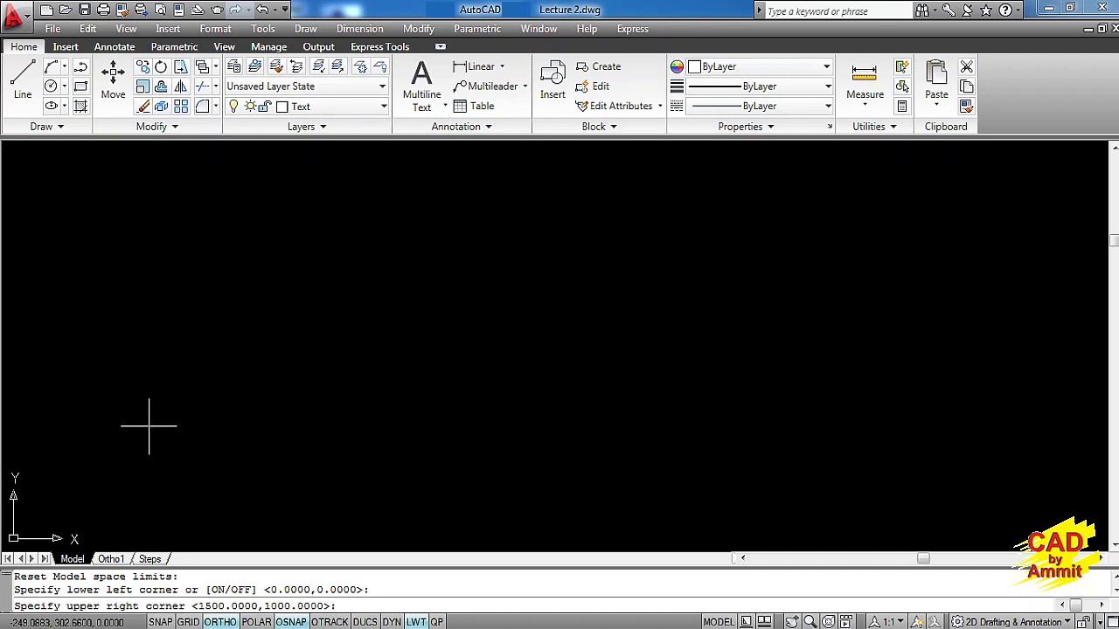
pyautogui.press('Return')
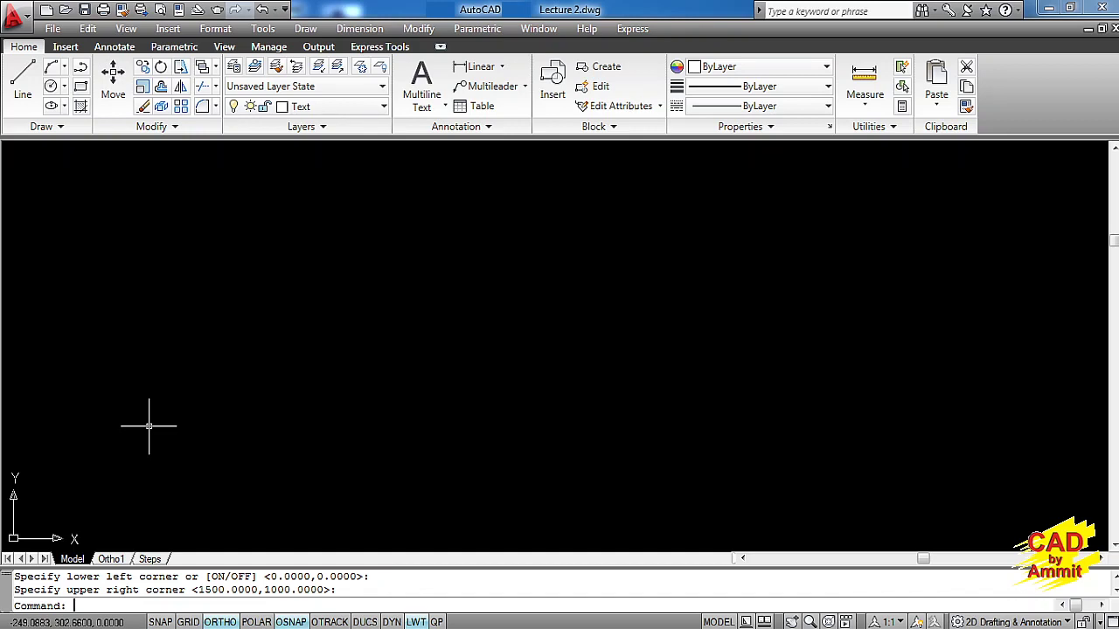
# Zoom All to fit the whole 1500 by 1000 drawing area on screen.
pyautogui.write('z')
pyautogui.press('Return')
pyautogui.write('a')
pyautogui.press('Return')
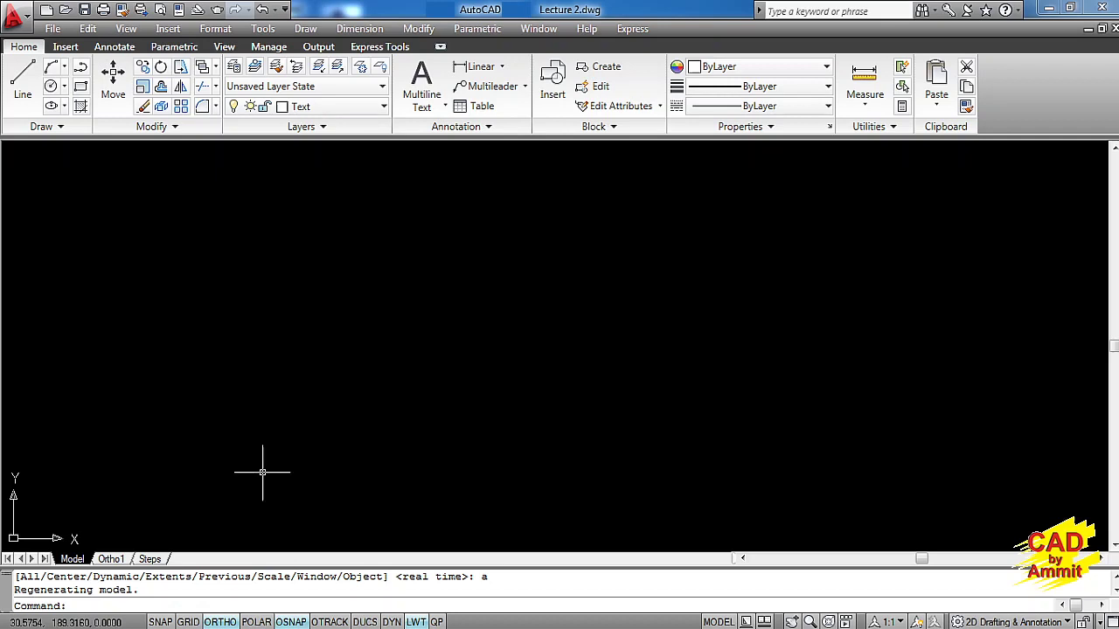
# Start a line at the lower-left corner and draw a 600-unit segment to the right.
pyautogui.click(23, 89)
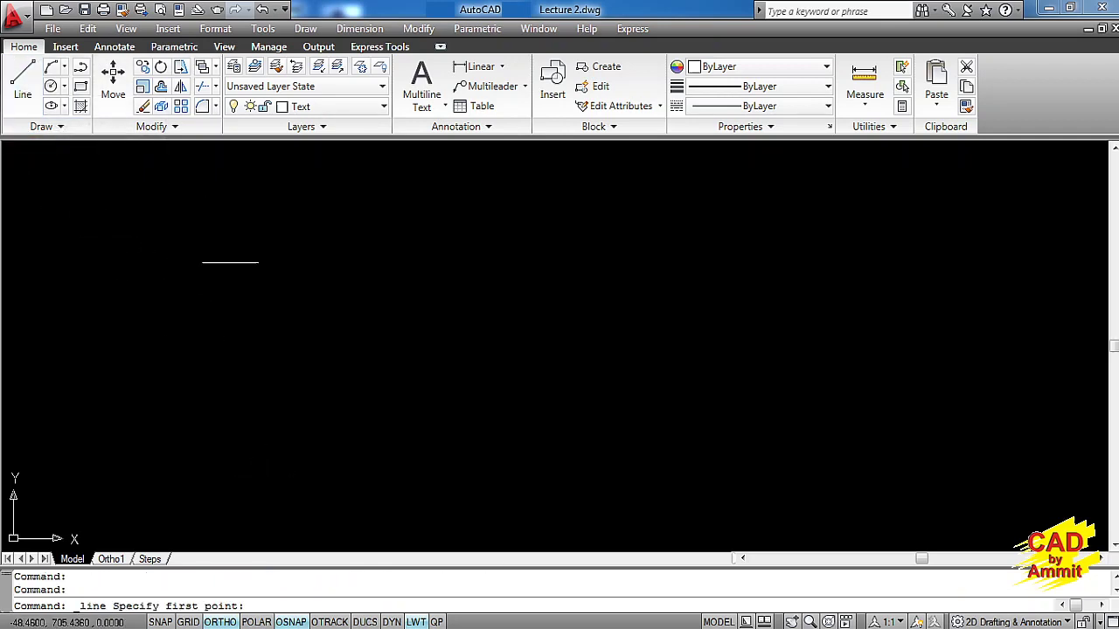
pyautogui.click(274, 467)
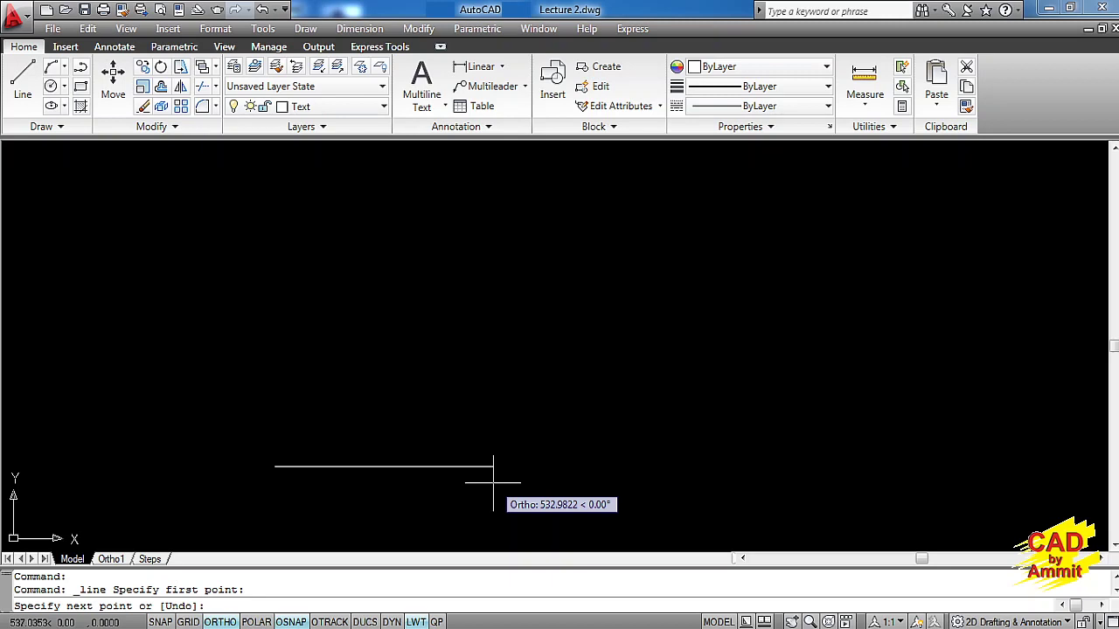
pyautogui.write('600')
pyautogui.press('Return')
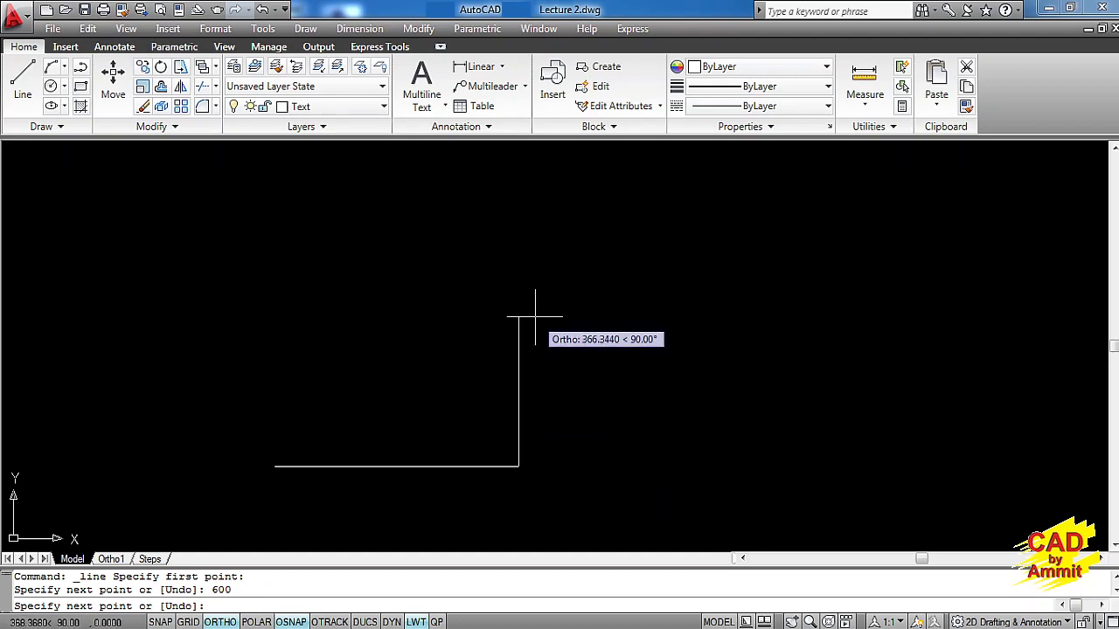
# Extend the outline 400 up, 200 right, then 200 down.
pyautogui.write('400')
pyautogui.press('Return')
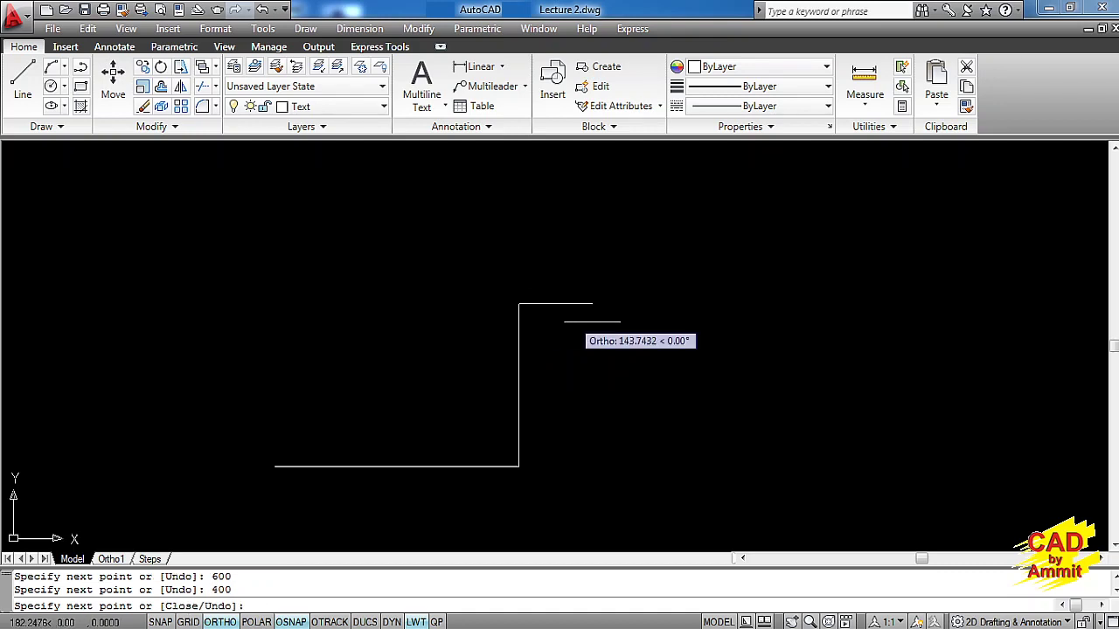
pyautogui.write('200')
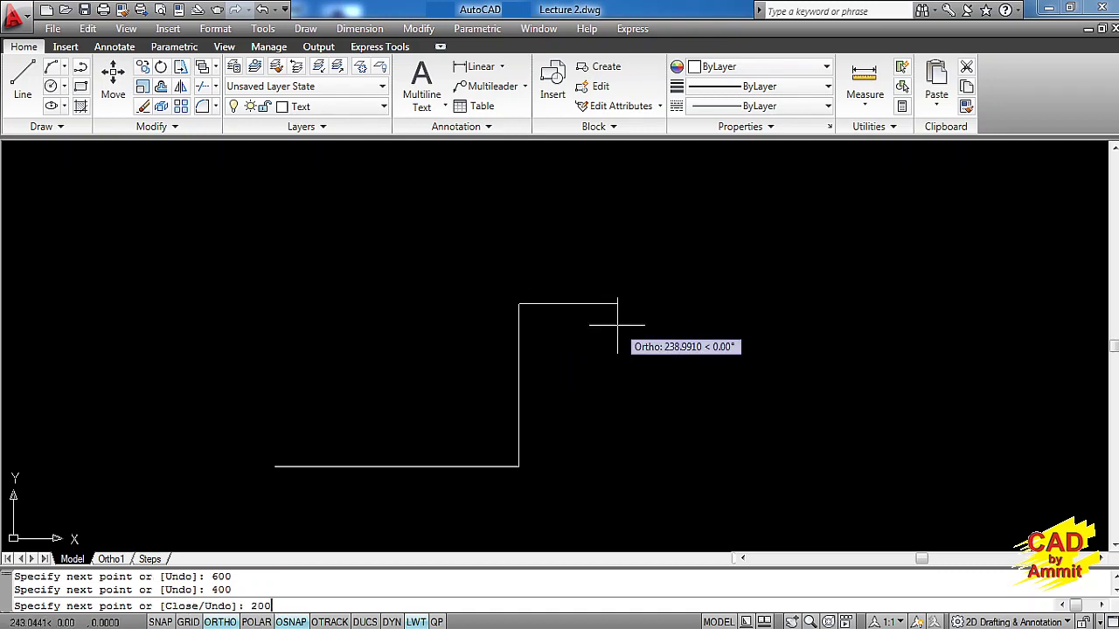
pyautogui.press('Return')
pyautogui.write('2')
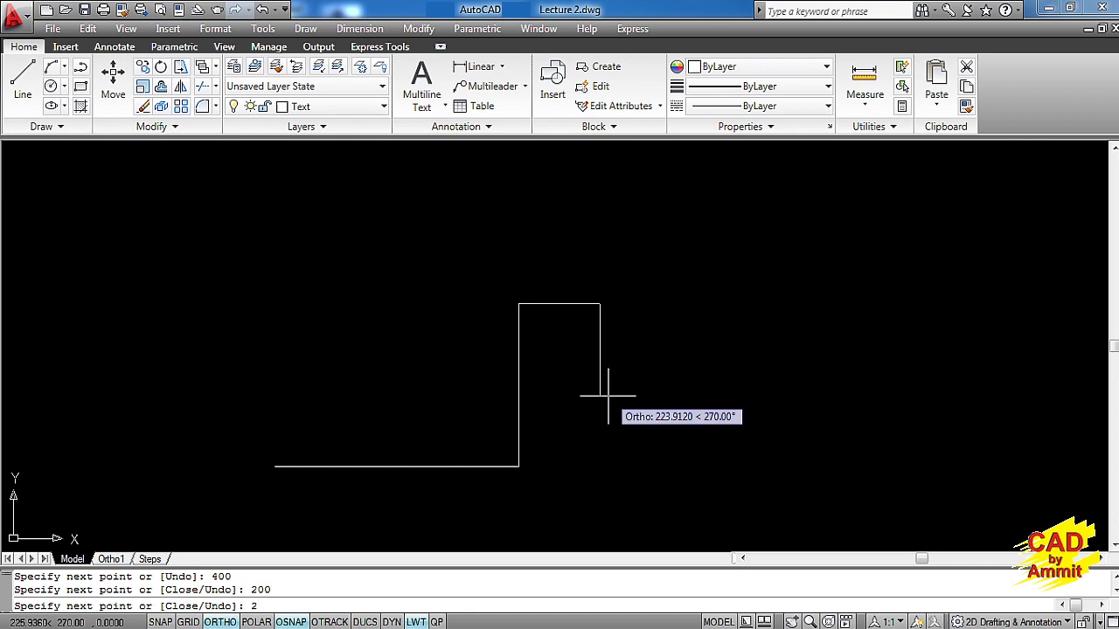
pyautogui.write('00')
pyautogui.press('Return')
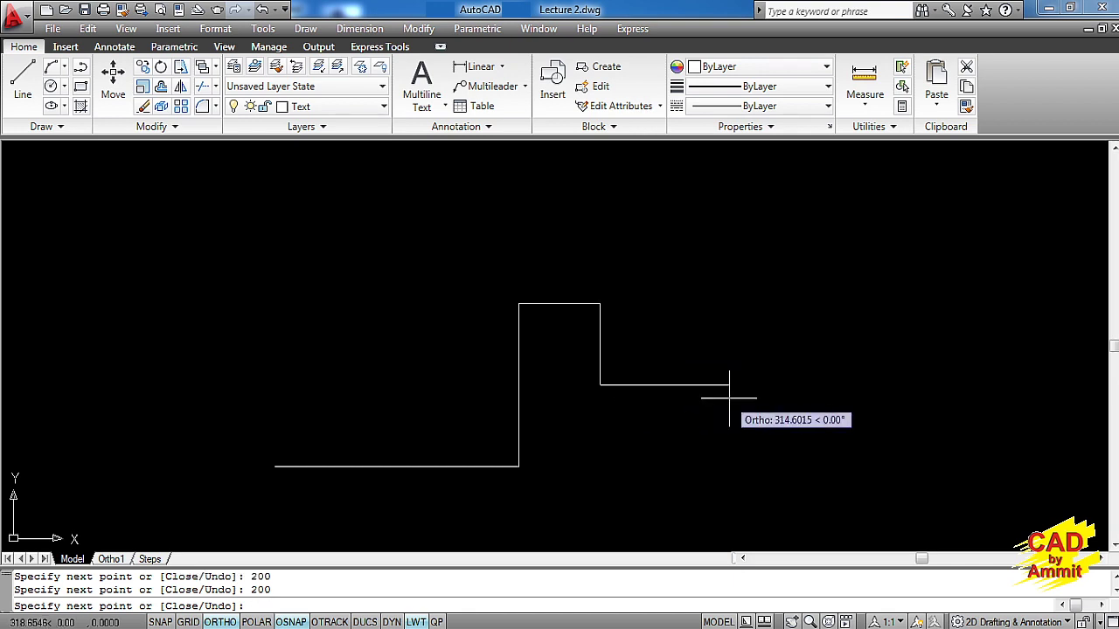
# Continue the outline 300 right, 400 up, 100 left, and 100 up.
pyautogui.write('300')
pyautogui.press('Return')
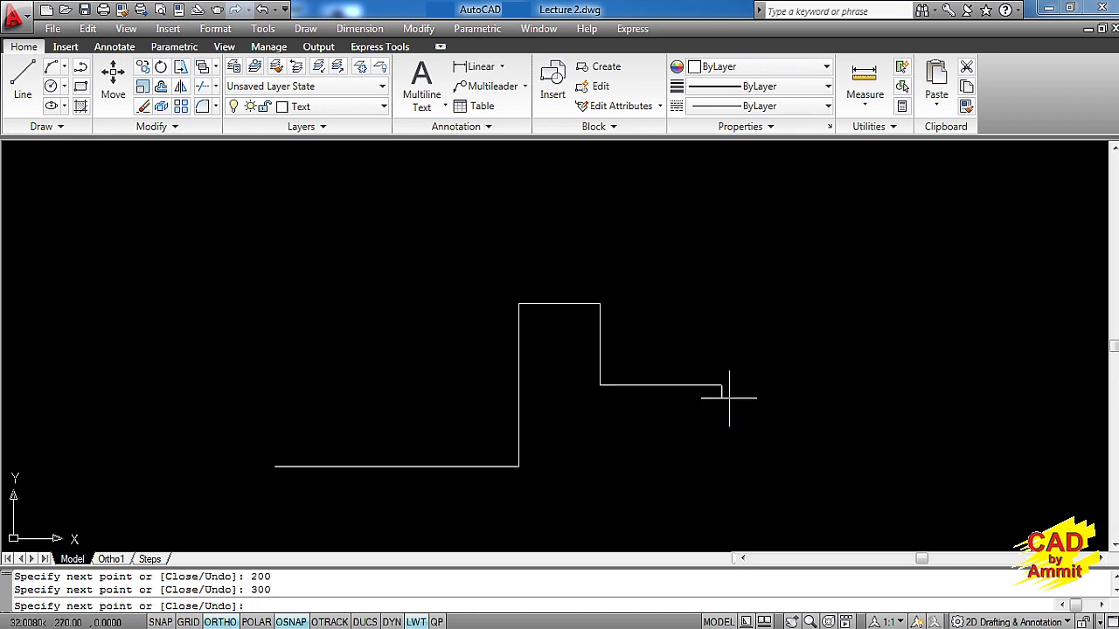
pyautogui.write('4')
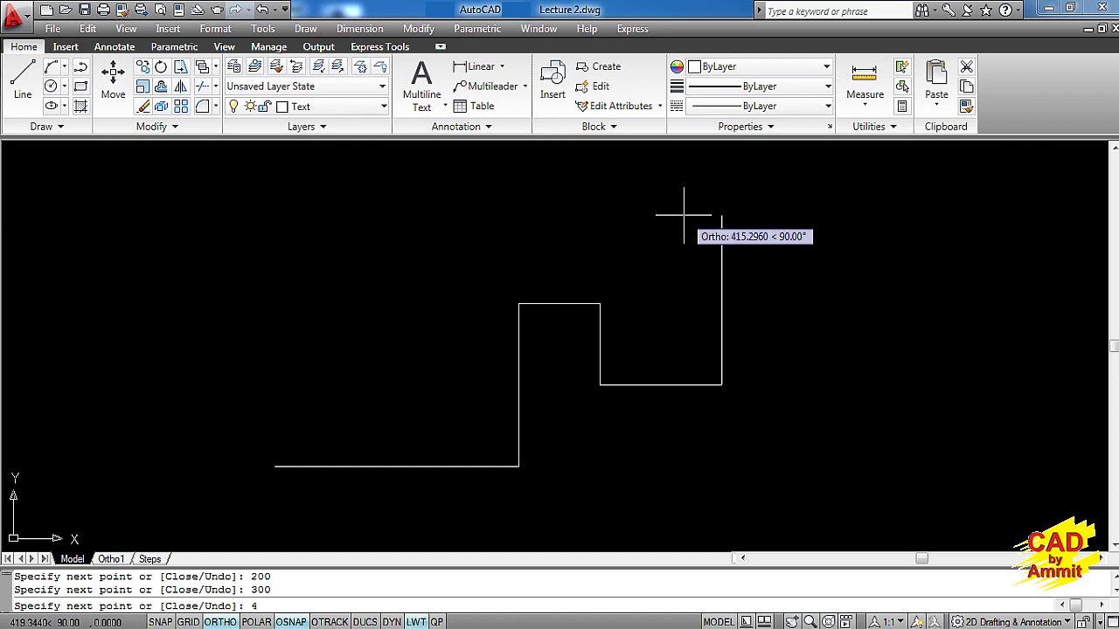
pyautogui.write('00')
pyautogui.press('Return')
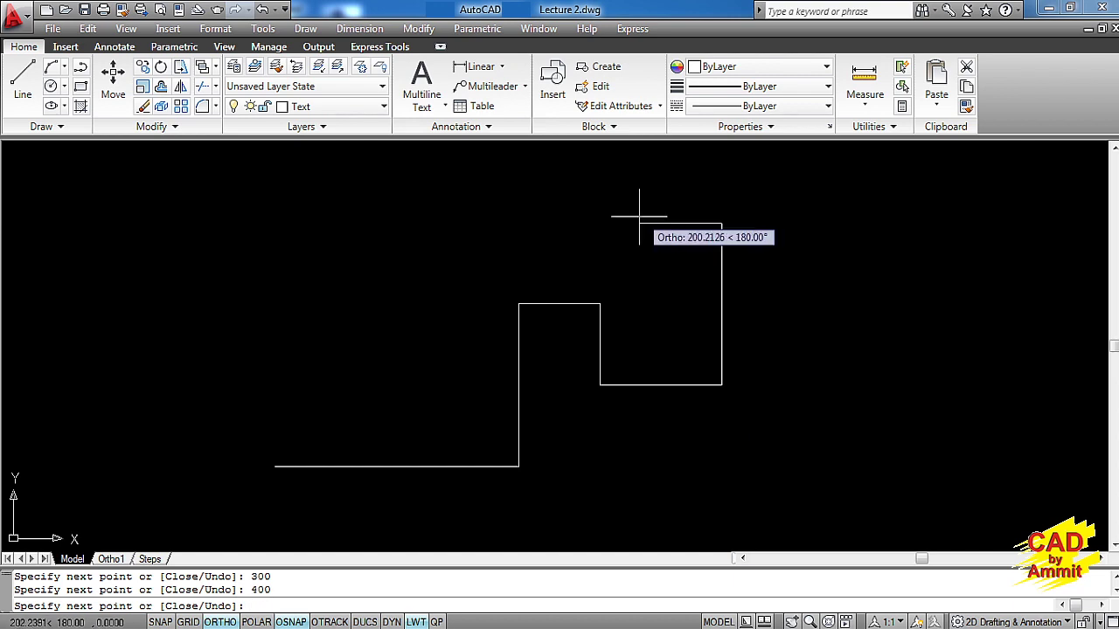
pyautogui.write('100')
pyautogui.press('Return')
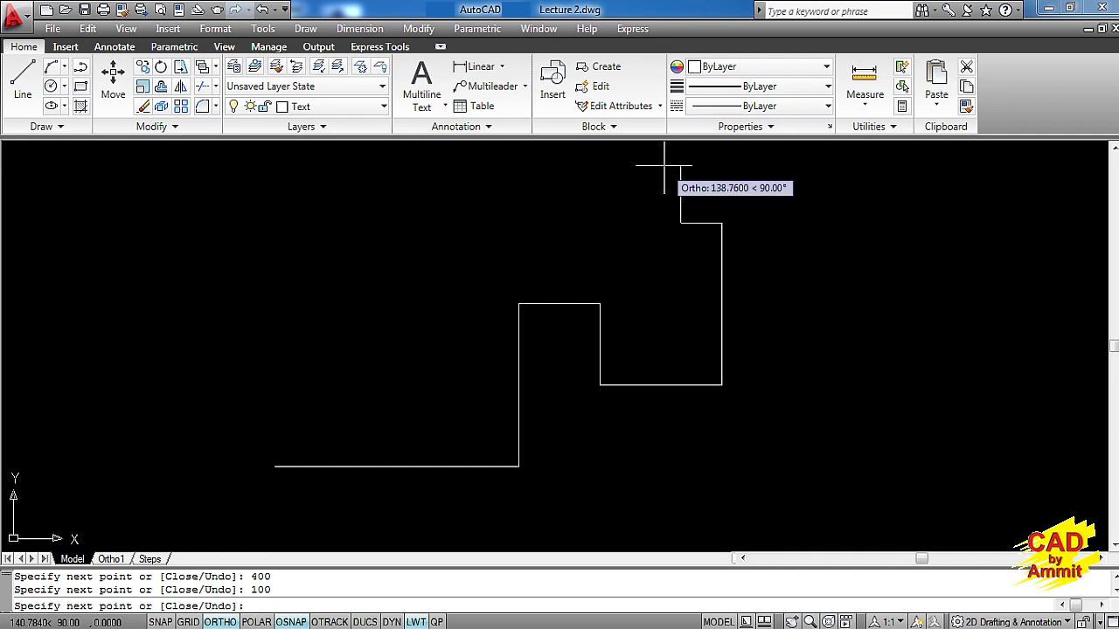
pyautogui.write('100')
pyautogui.press('Return')
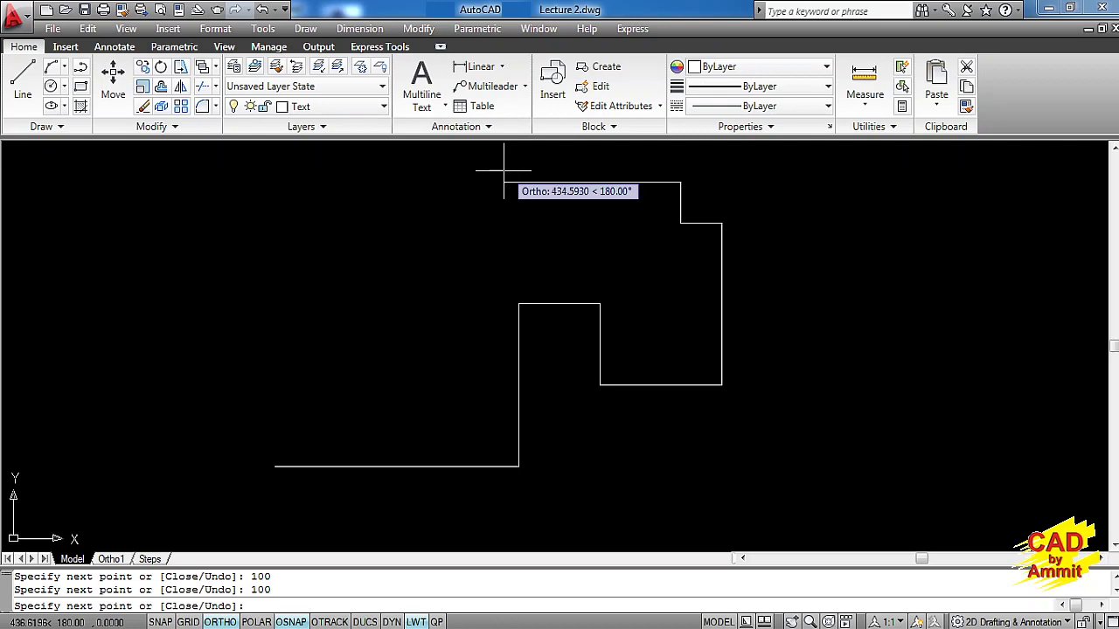
# Undo and redraw the short upward segment, then add the 1000-unit top edge leftward.
pyautogui.hotkey('ctrl', 'z')
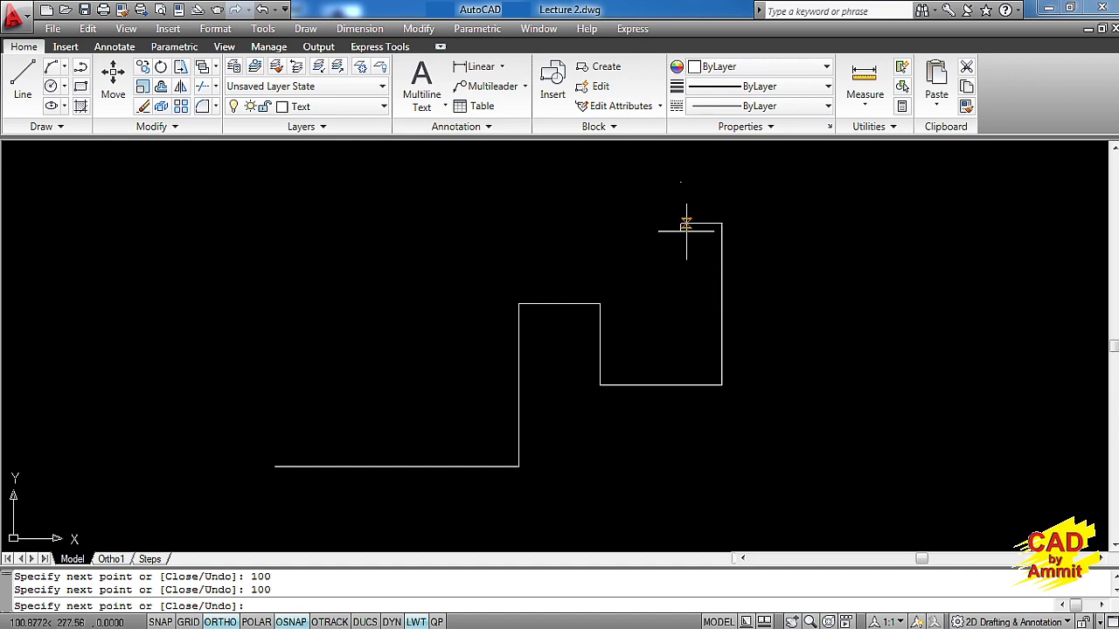
pyautogui.click(679, 182)
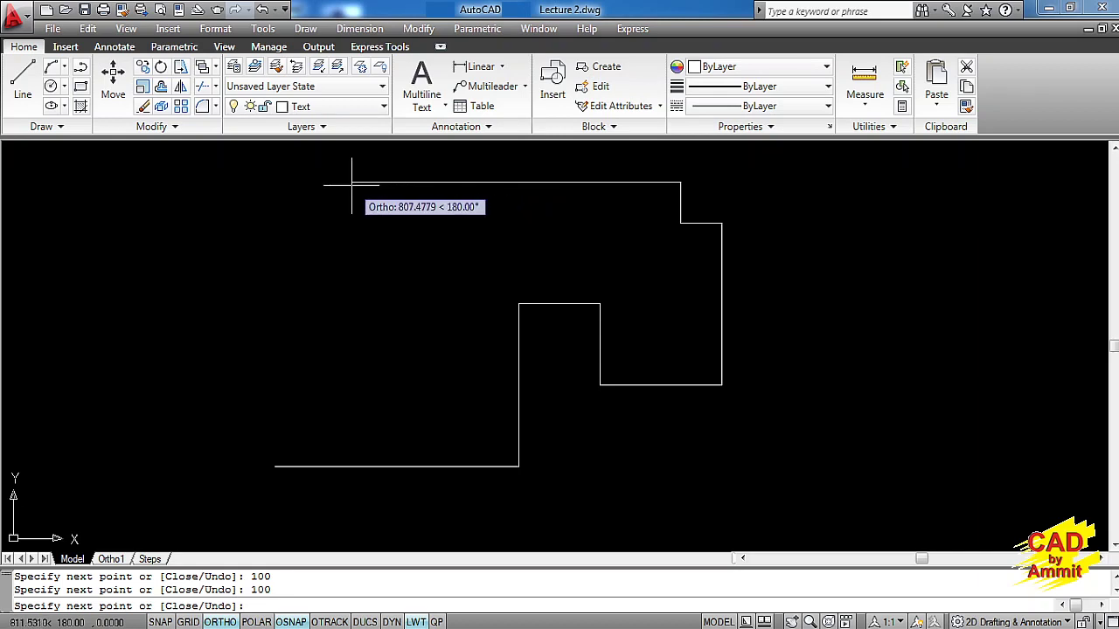
pyautogui.write('1000')
pyautogui.press('Return')
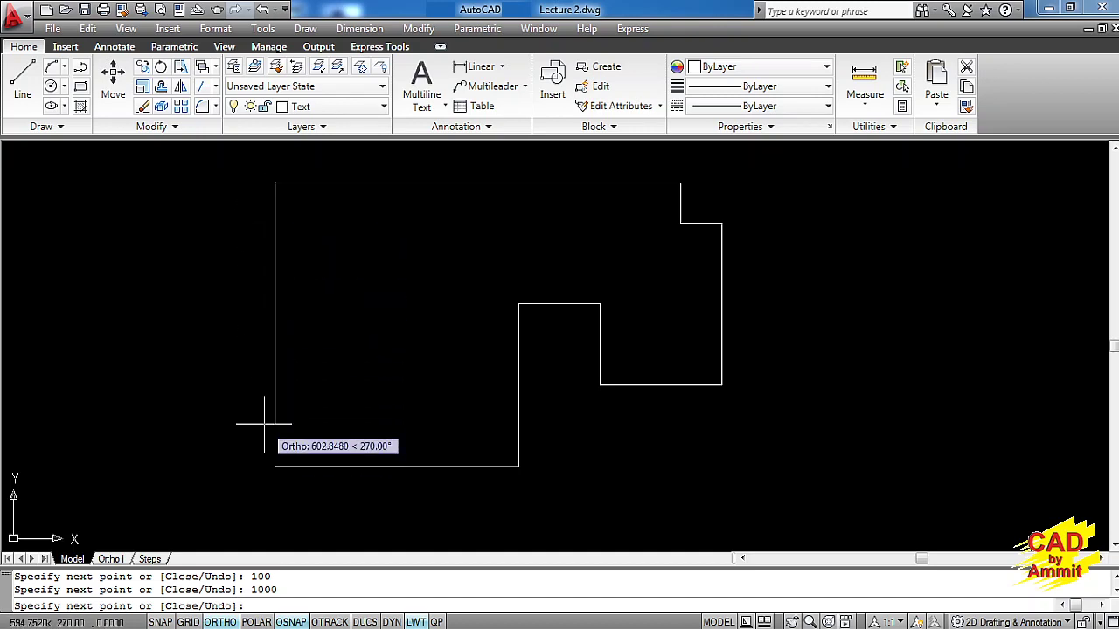
# Close the outline back to its starting corner.
pyautogui.write('close')
pyautogui.press('BackSpace')
pyautogui.press('BackSpace')
pyautogui.press('BackSpace')
pyautogui.press('BackSpace')
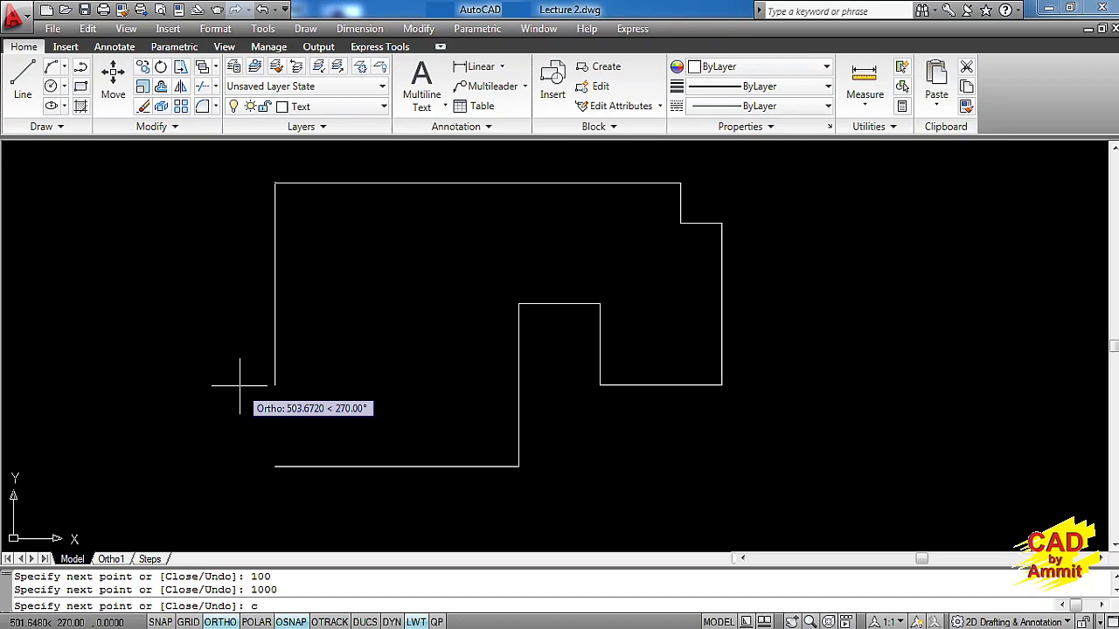
pyautogui.press('Return')
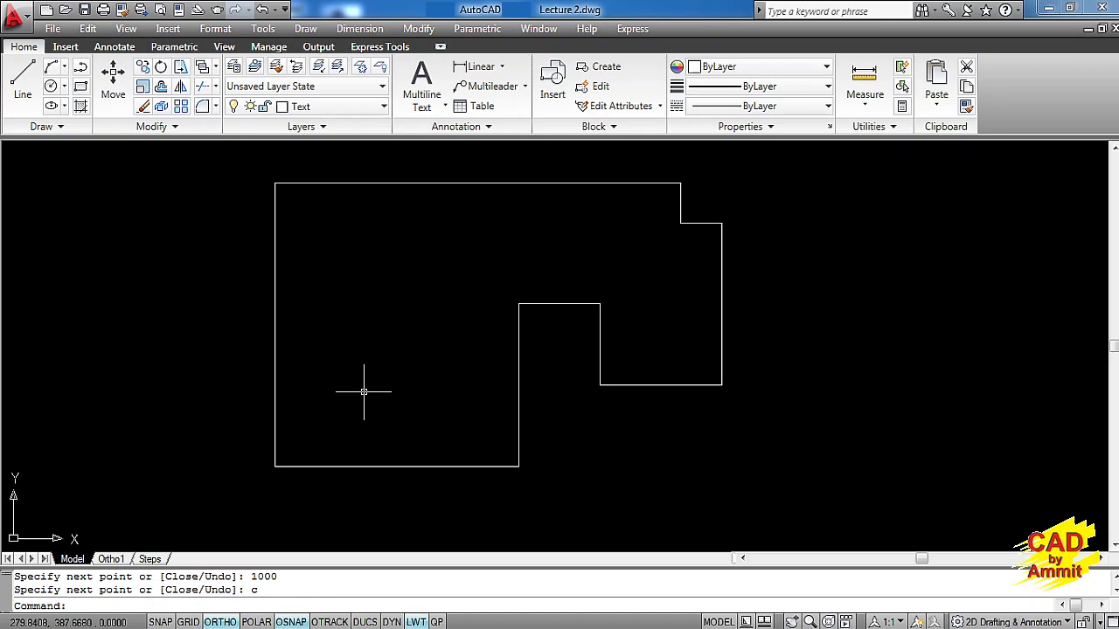
pyautogui.click(150, 558)
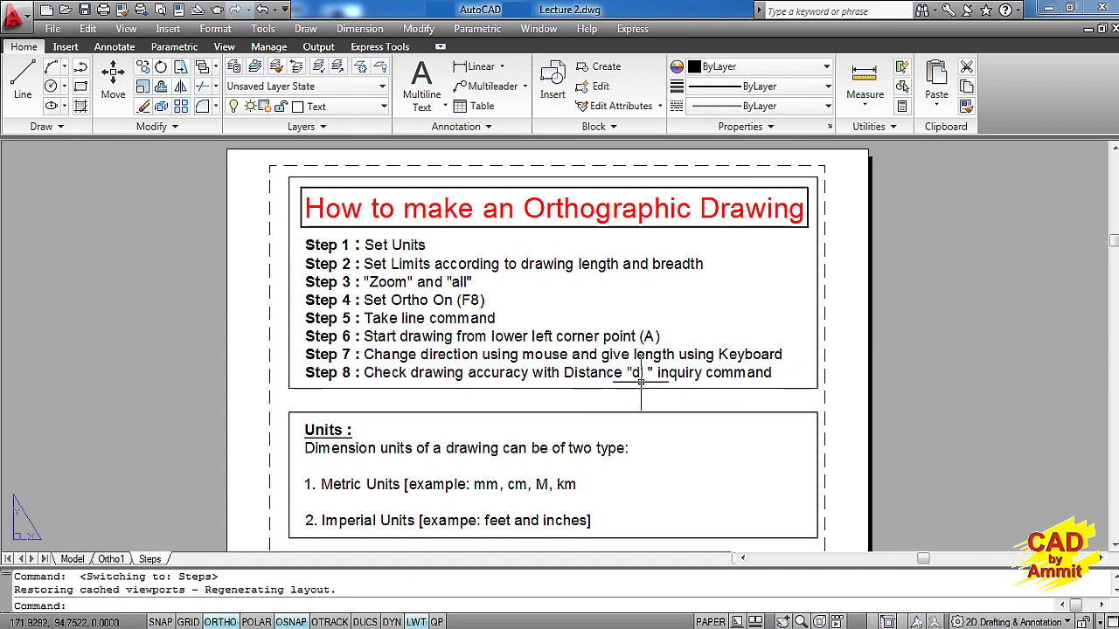
pyautogui.click(72, 559)
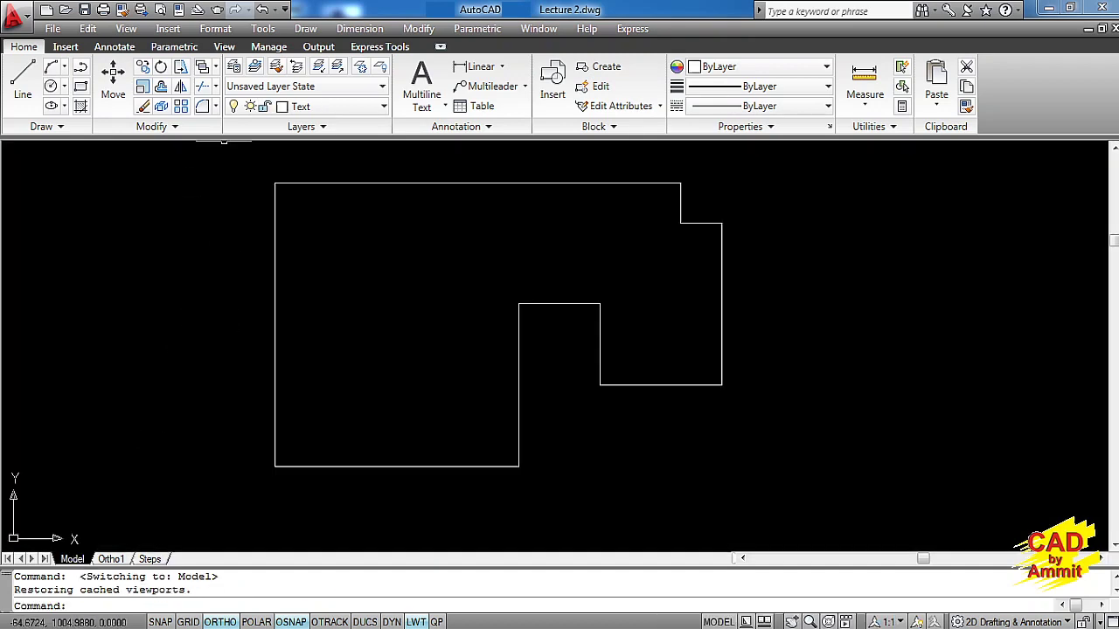
pyautogui.click(262, 28)
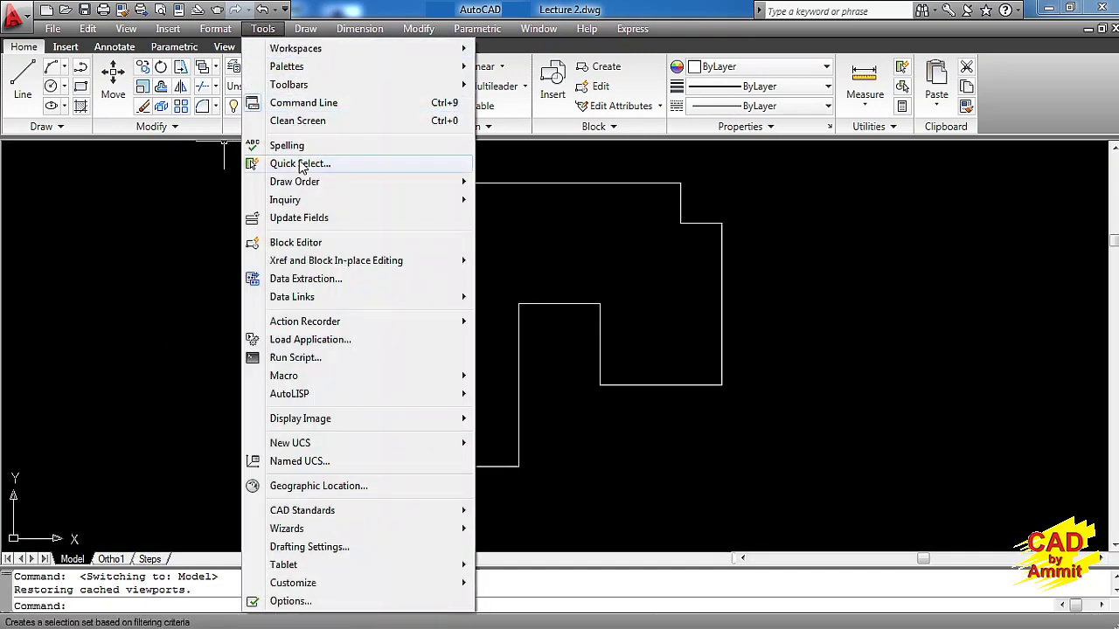
pyautogui.moveTo(308, 203)
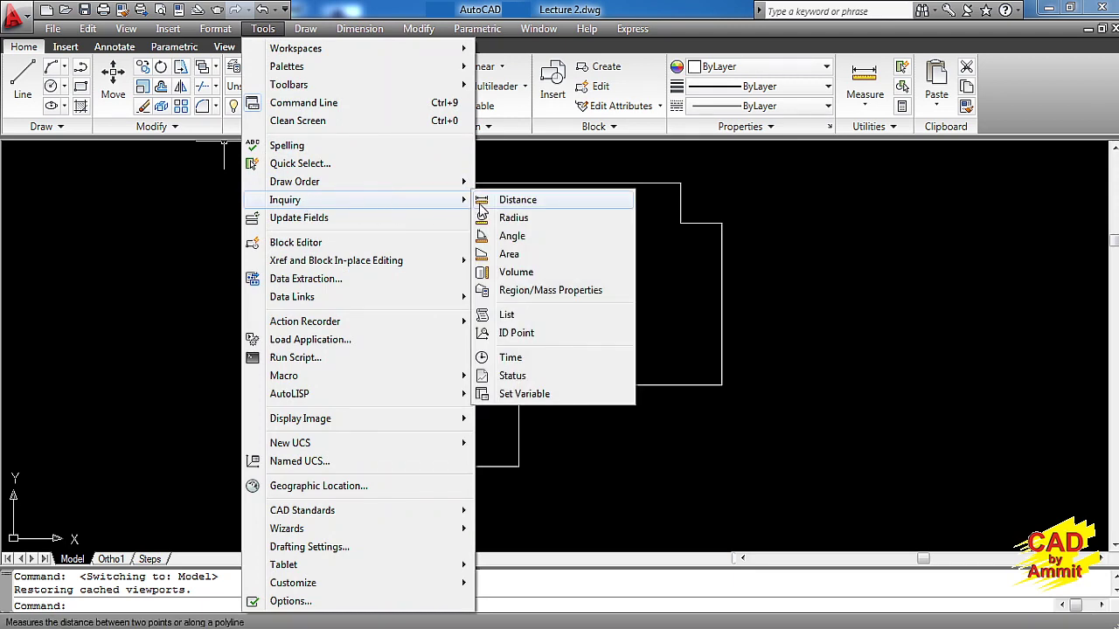
pyautogui.click(704, 204)
pyautogui.click(797, 290)
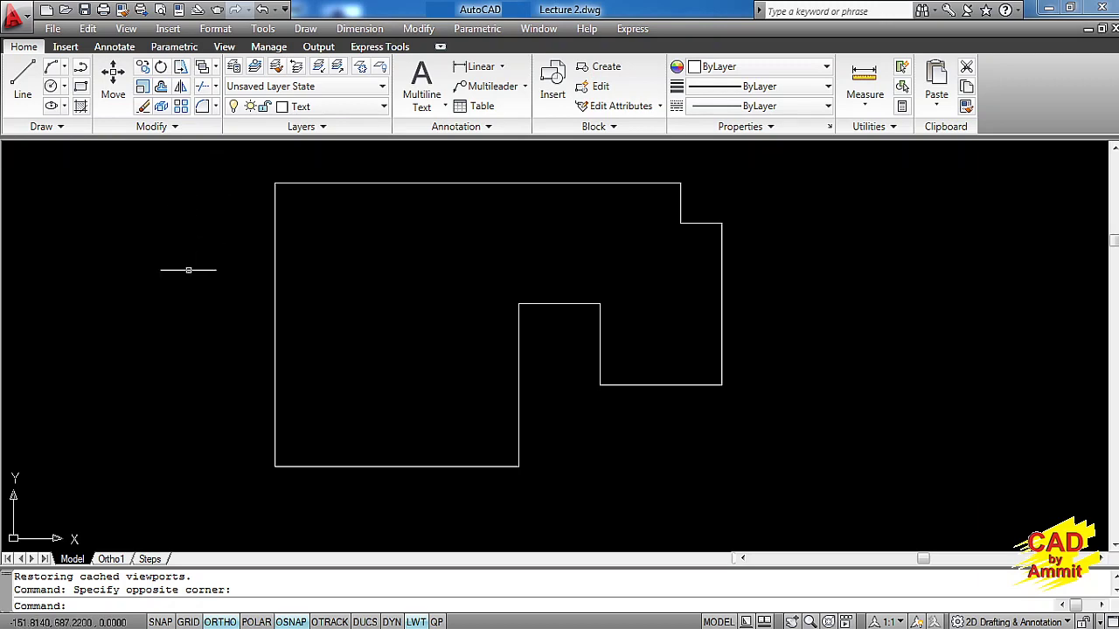
# Start the DIST distance inquiry with the DI alias.
pyautogui.write('di')
pyautogui.press('Return')
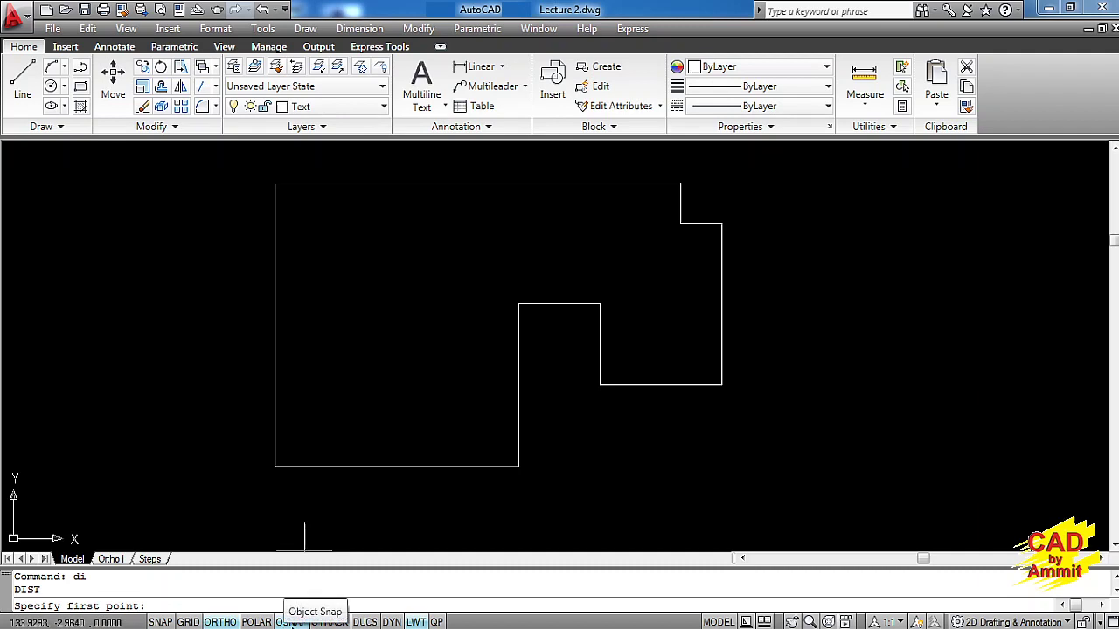
# Clear all object snap modes in OSNAP settings and enable Endpoint only.
pyautogui.rightClick(289, 621)
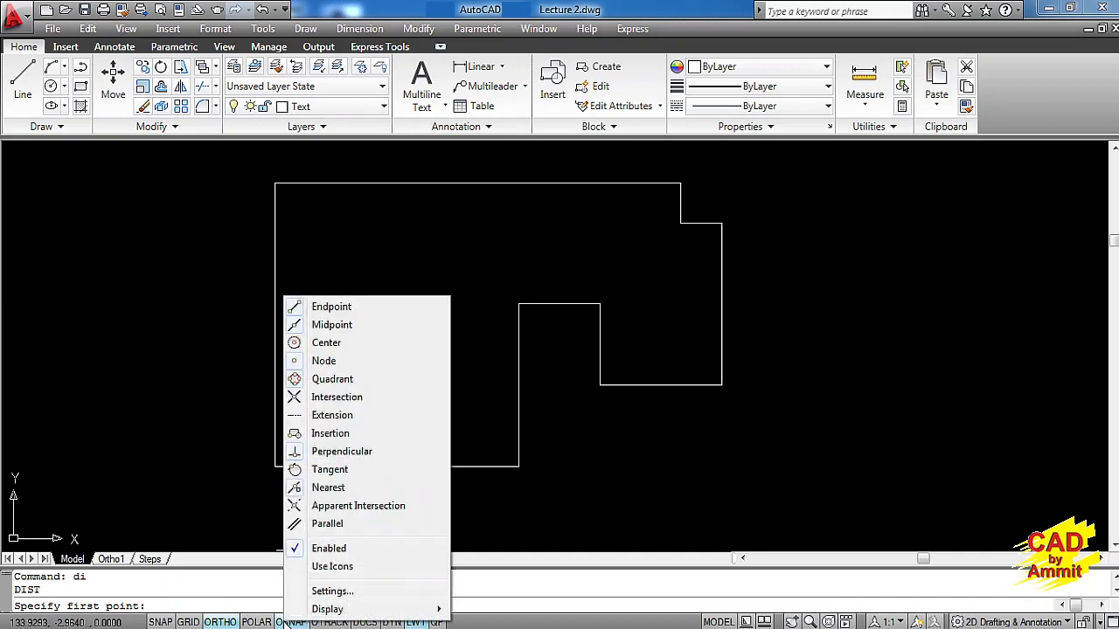
pyautogui.click(330, 591)
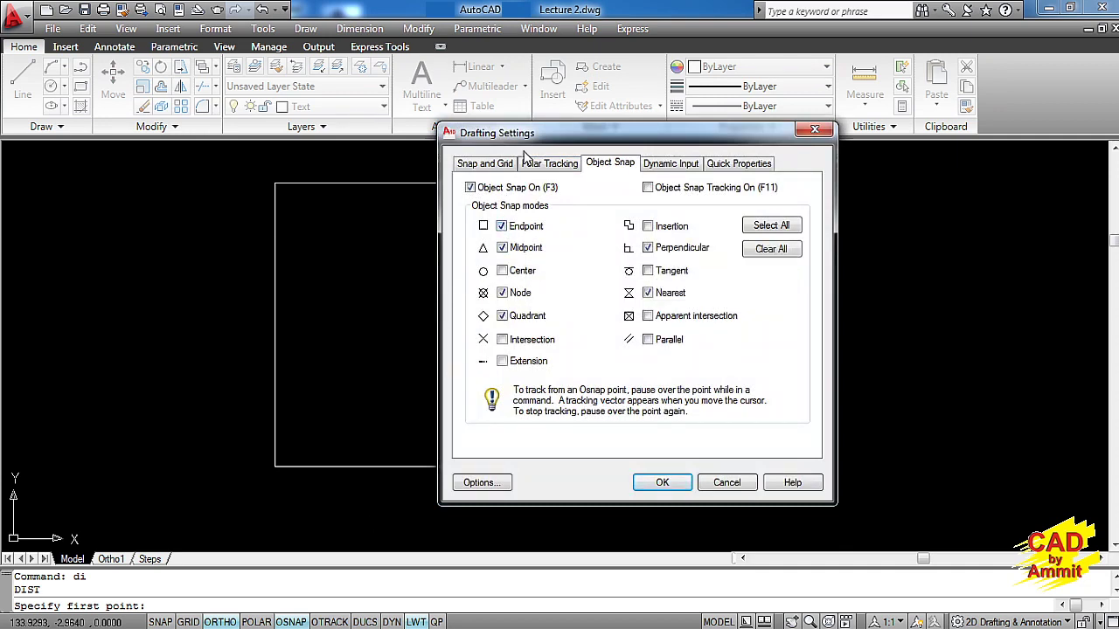
pyautogui.moveTo(533, 133); pyautogui.dragTo(703, 134)
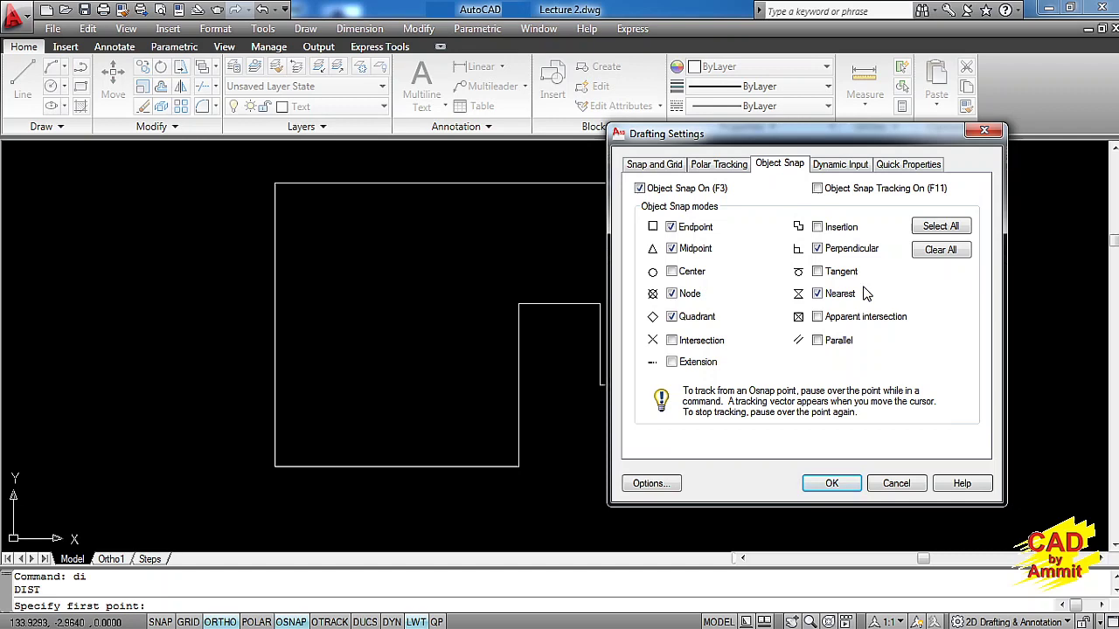
pyautogui.click(934, 252)
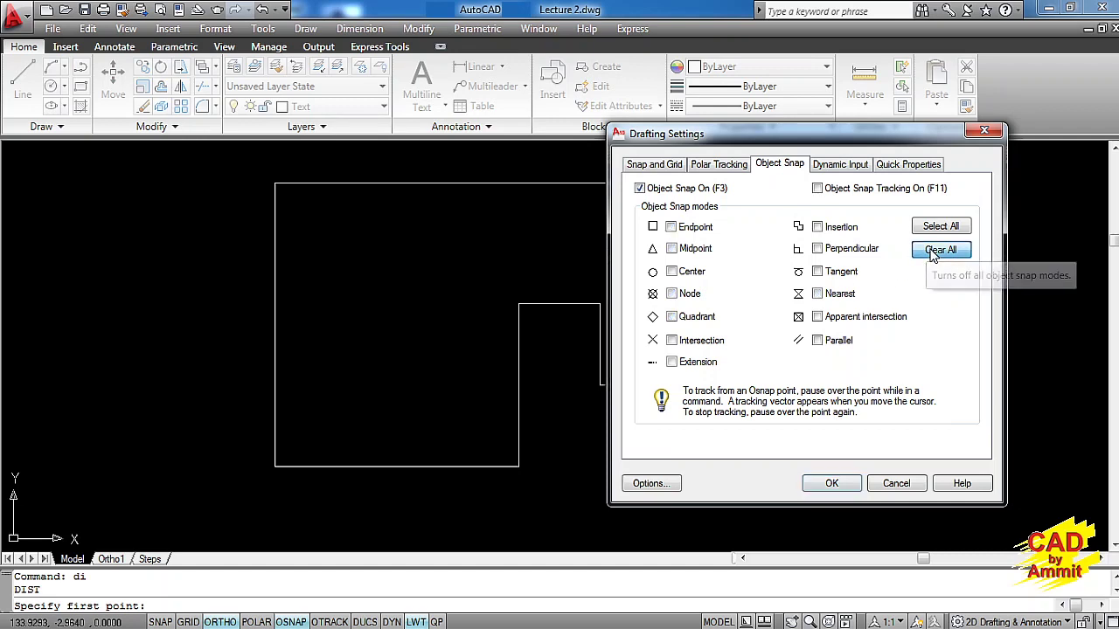
pyautogui.click(670, 228)
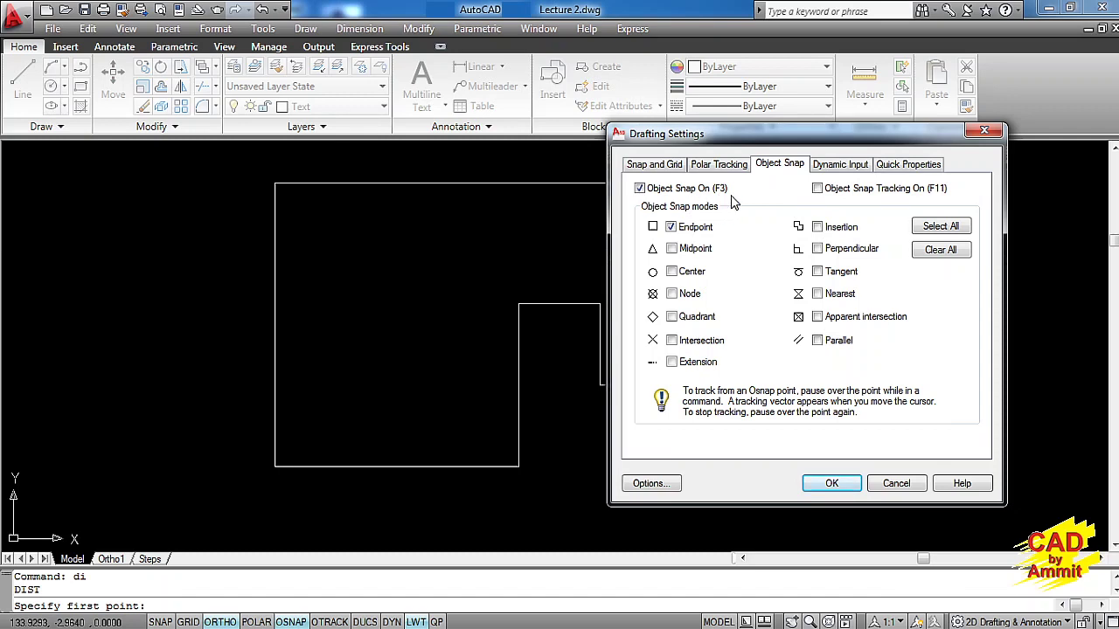
pyautogui.click(827, 486)
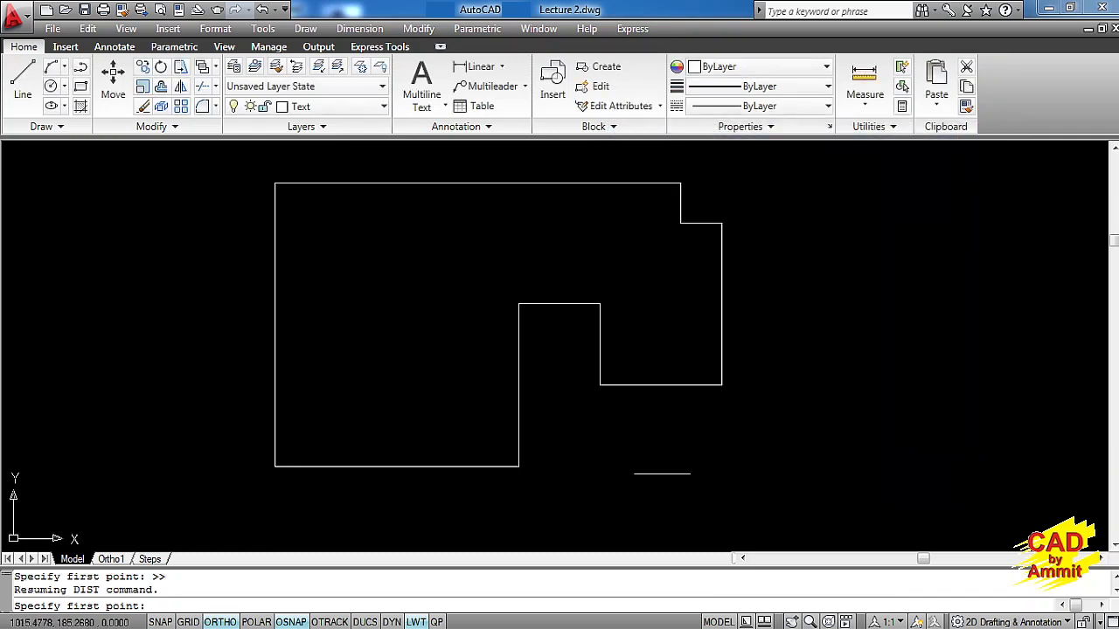
# Measure the bottom edge between its corner endpoints, reading 600.
pyautogui.click(319, 467)
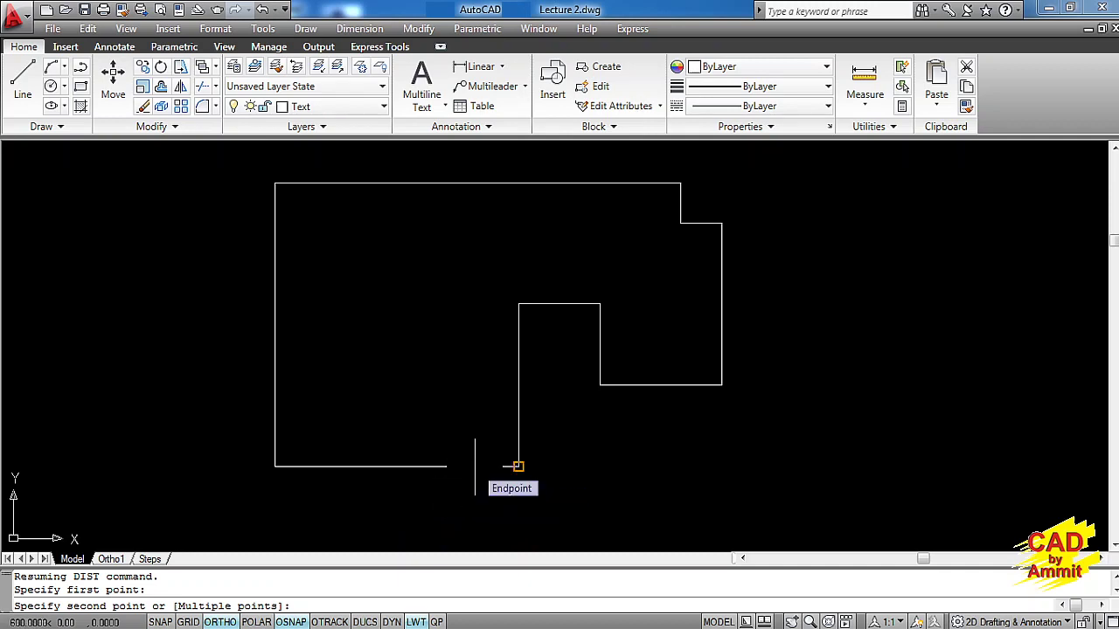
pyautogui.click(475, 467)
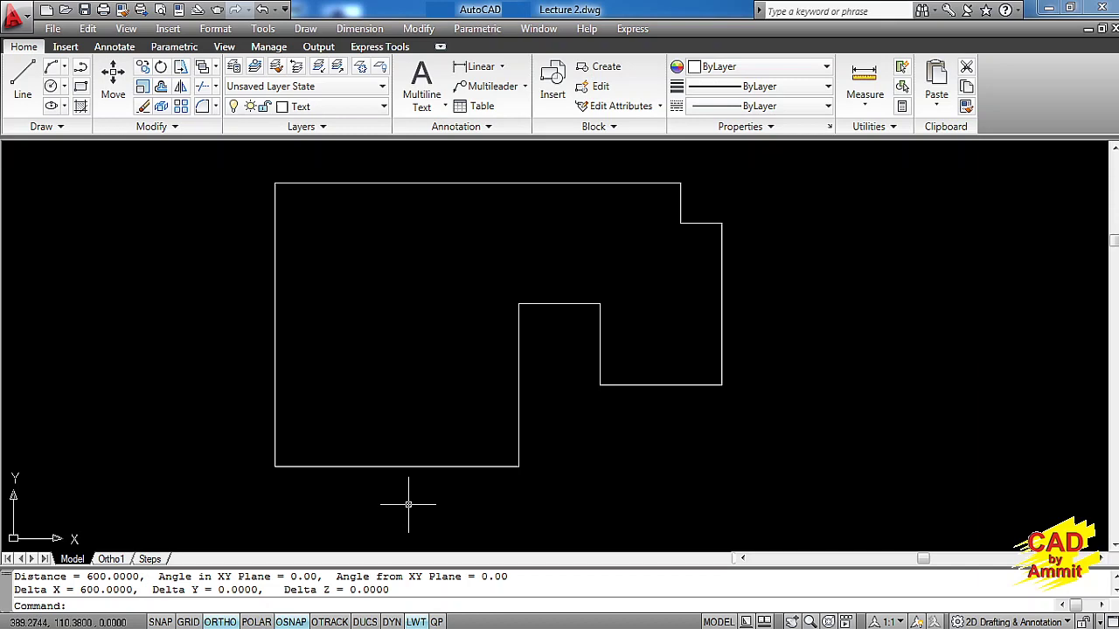
# Measure the notch's three edges, confirming 400, 200 and 200.
pyautogui.press('Return')
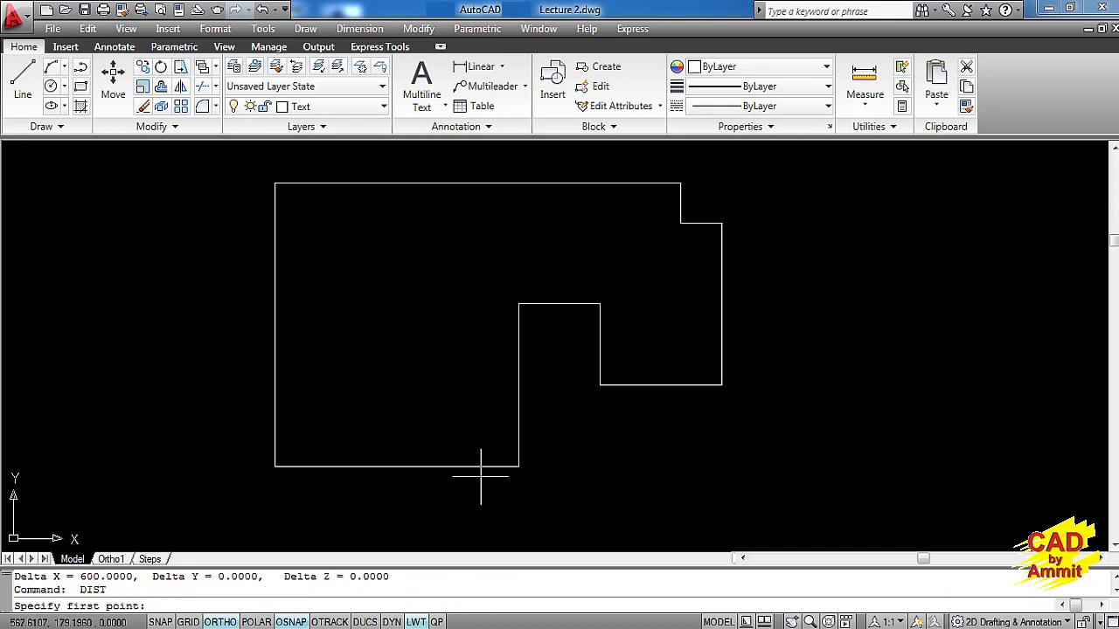
pyautogui.click(516, 464)
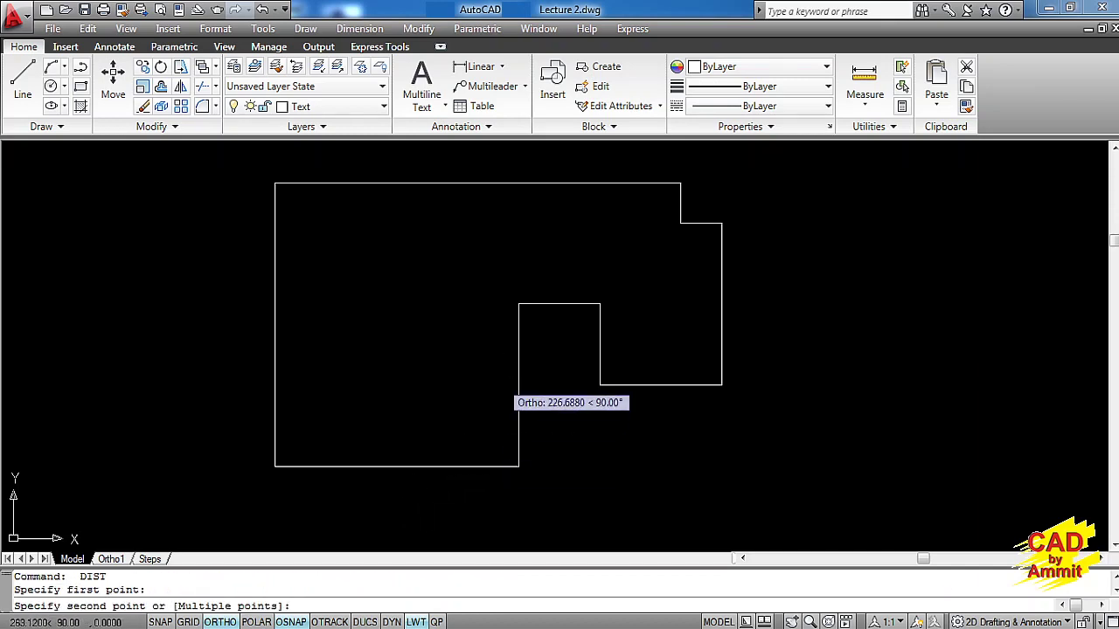
pyautogui.click(518, 304)
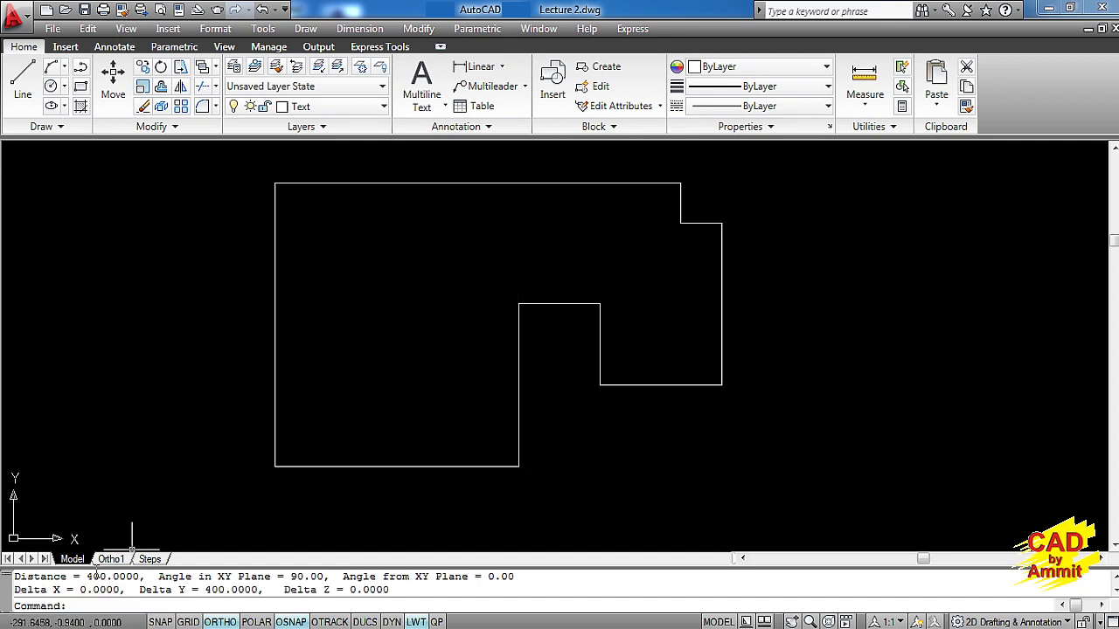
pyautogui.press('Return')
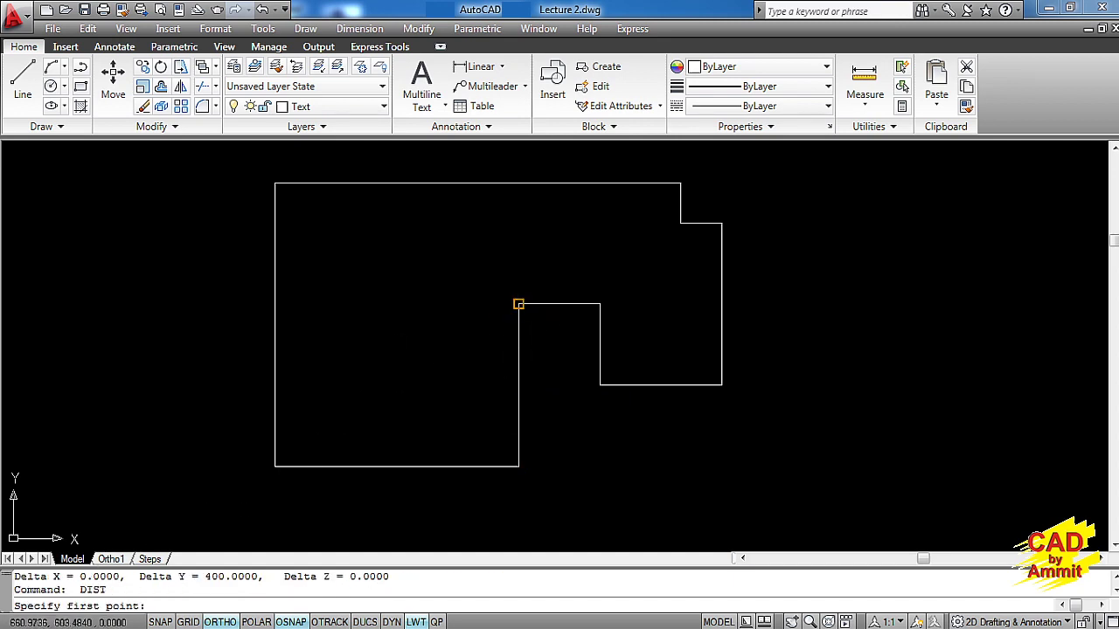
pyautogui.click(518, 304)
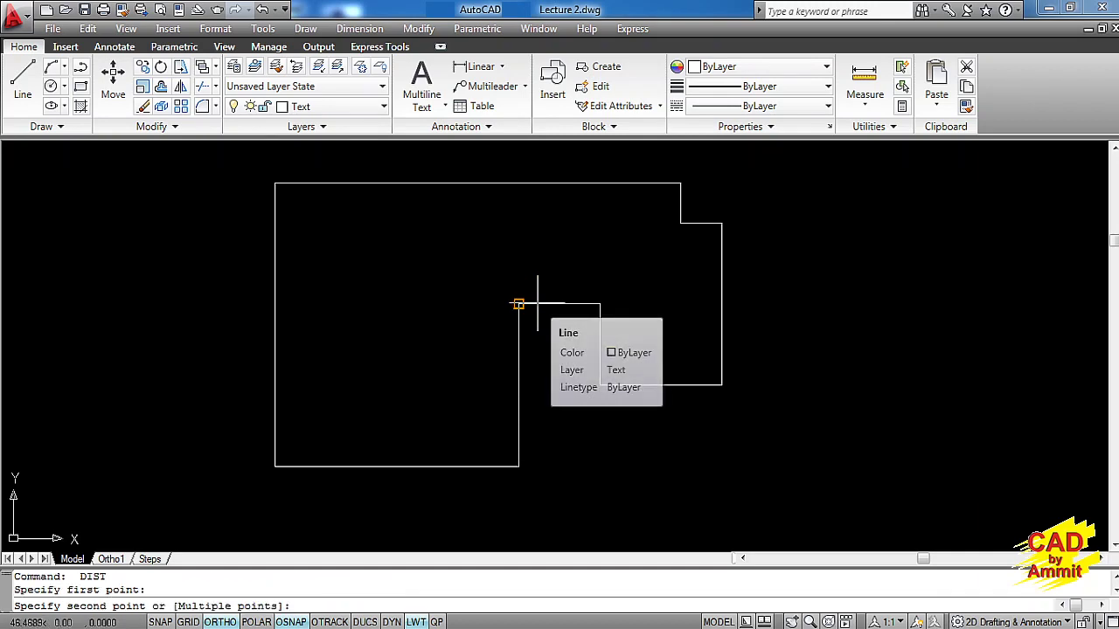
pyautogui.click(599, 305)
pyautogui.press('Return')
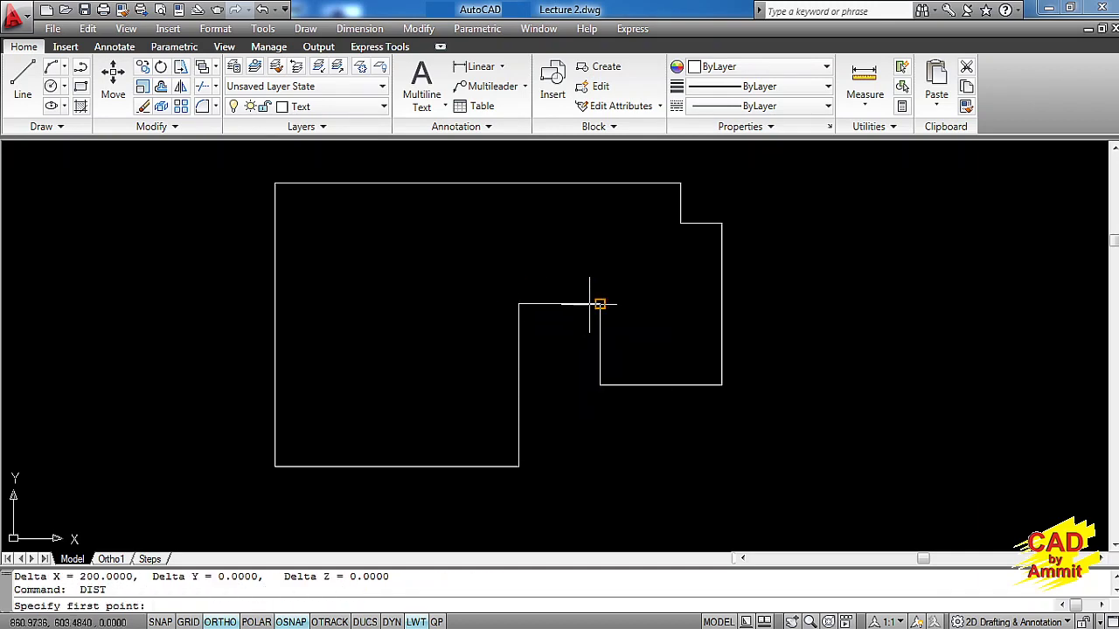
pyautogui.click(599, 304)
pyautogui.click(600, 386)
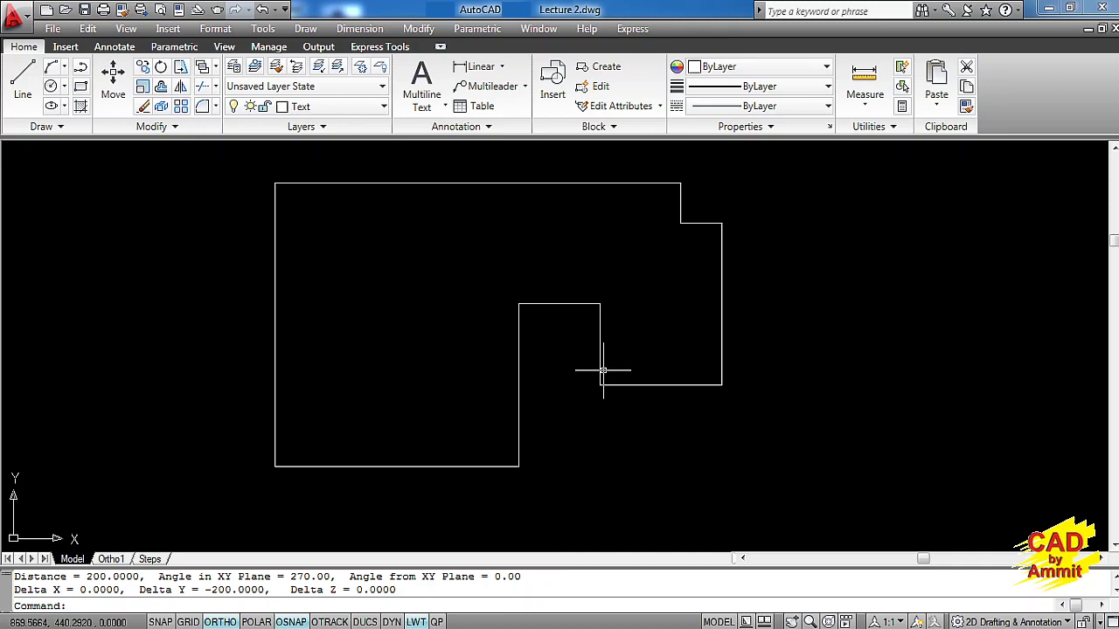
# Measure the lower-right edge, right edge and step, confirming 500, 400 and 100.
pyautogui.press('Return')
pyautogui.click(600, 384)
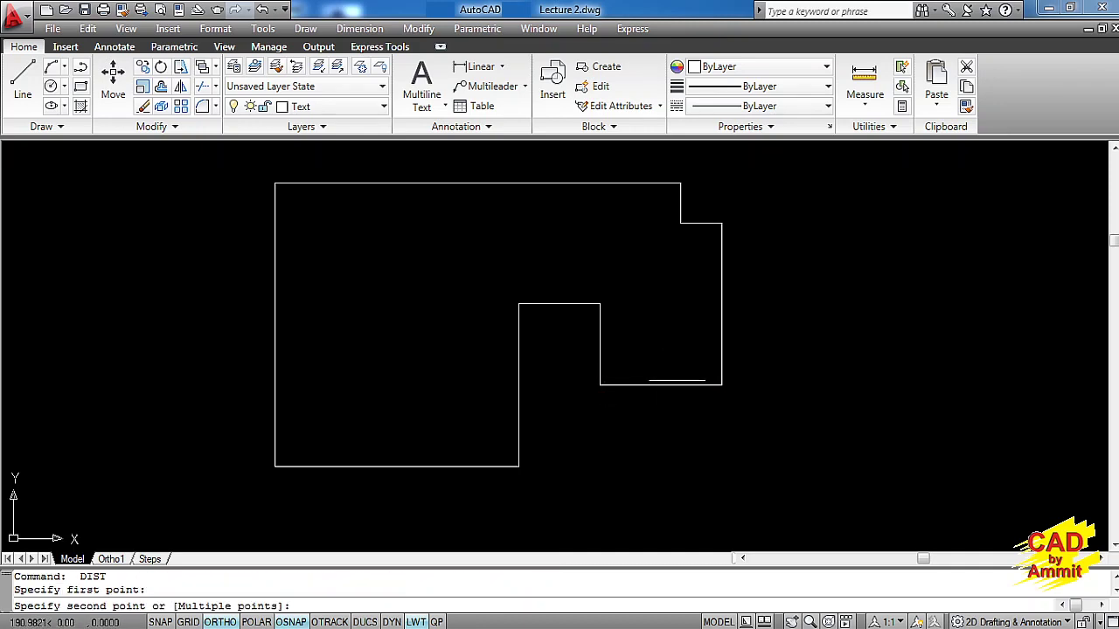
pyautogui.click(704, 383)
pyautogui.press('Return')
pyautogui.click(718, 385)
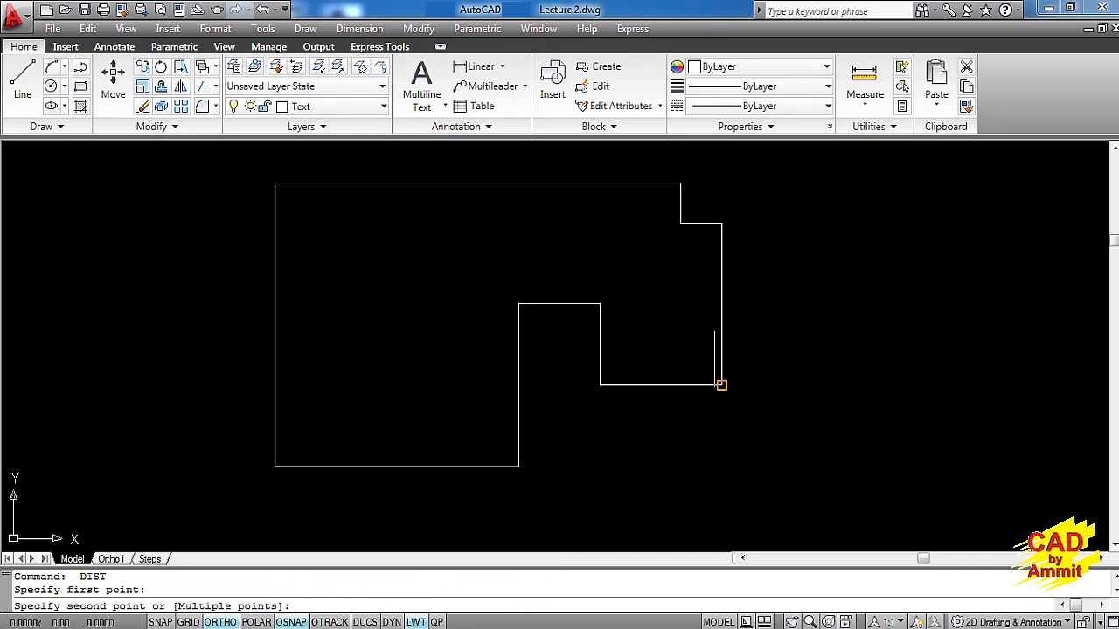
pyautogui.click(721, 260)
pyautogui.press('Return')
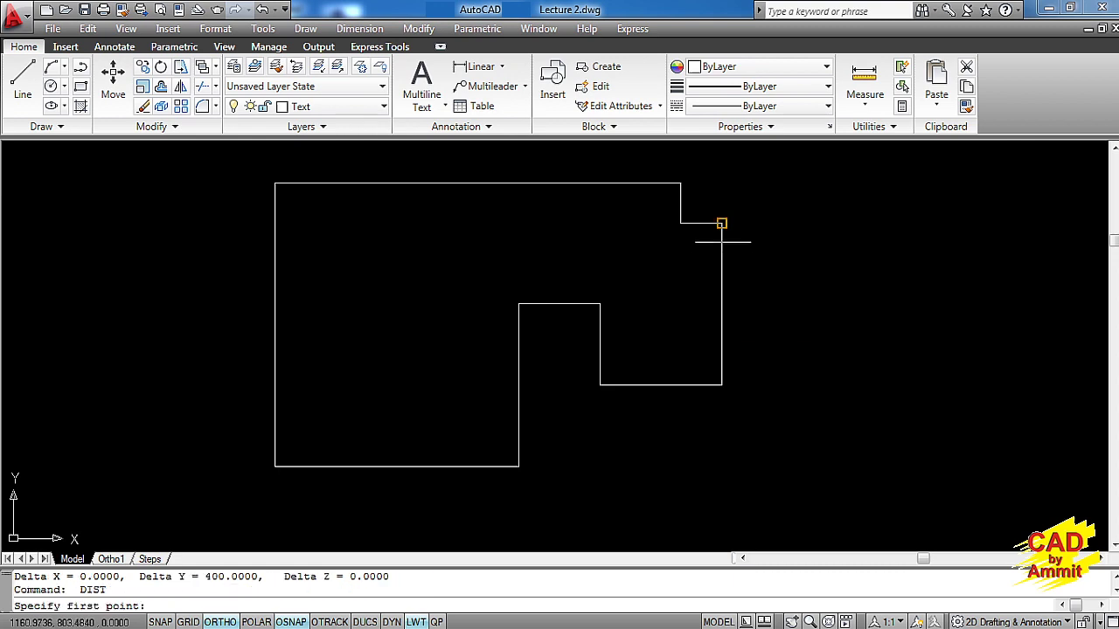
pyautogui.click(720, 224)
pyautogui.click(694, 227)
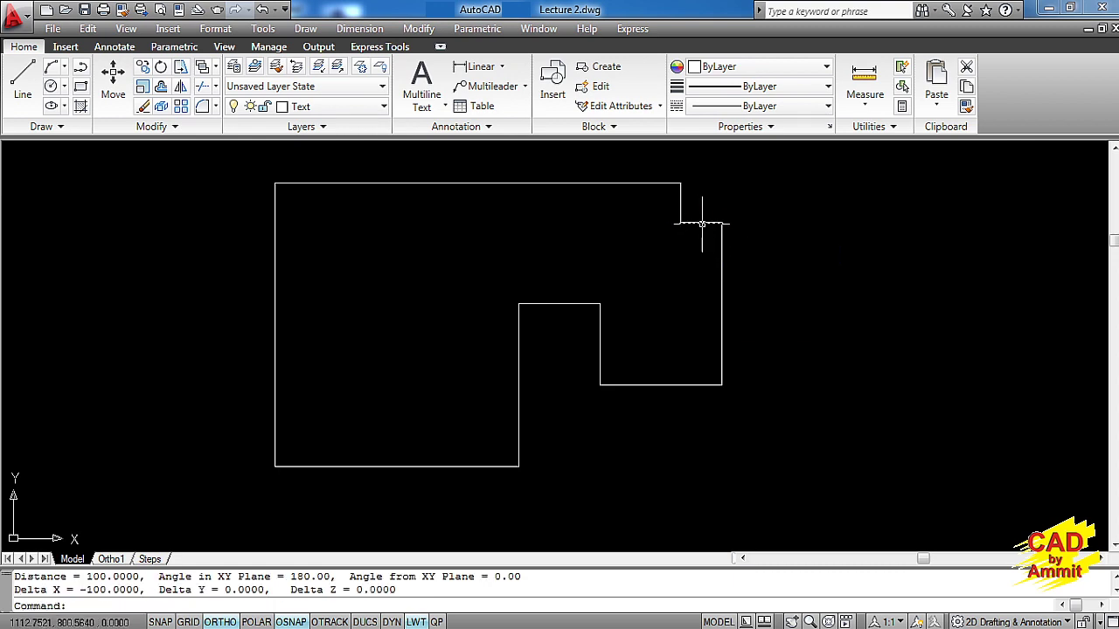
# Measure the upper step at 100 and top edge at 1000, then start the left edge.
pyautogui.press('Return')
pyautogui.click(680, 224)
pyautogui.click(676, 193)
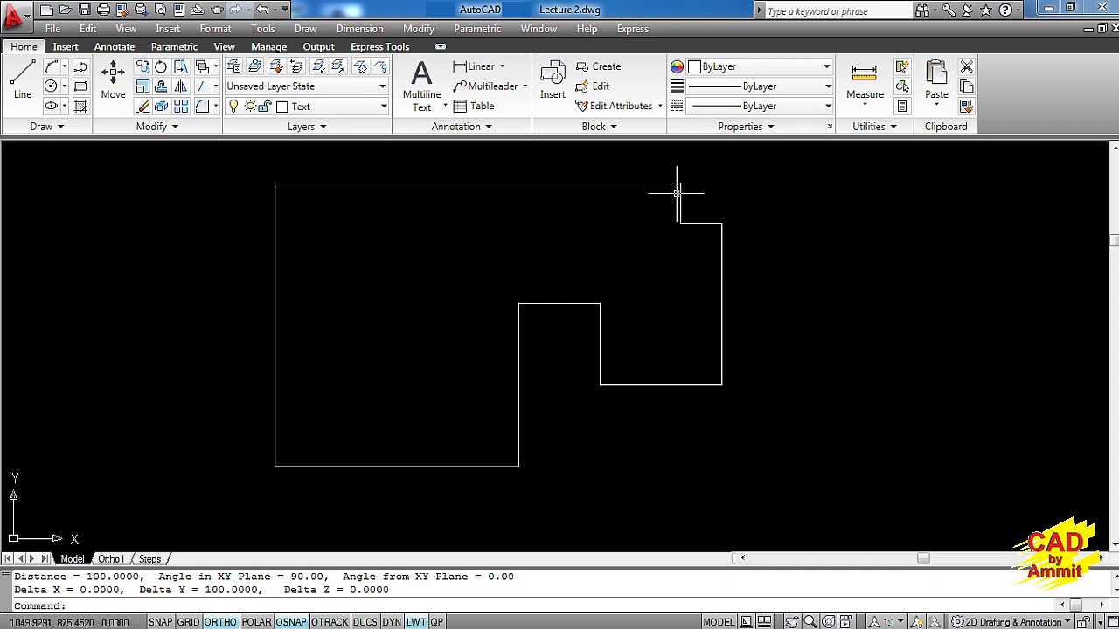
pyautogui.press('Return')
pyautogui.click(680, 182)
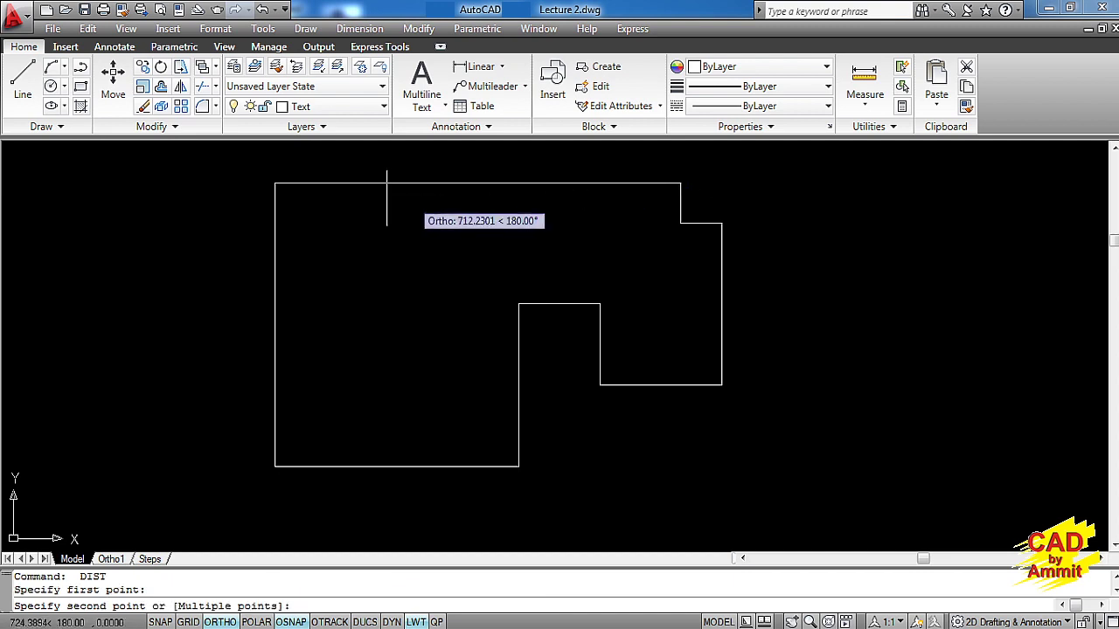
pyautogui.click(343, 186)
pyautogui.press('Return')
pyautogui.click(276, 183)
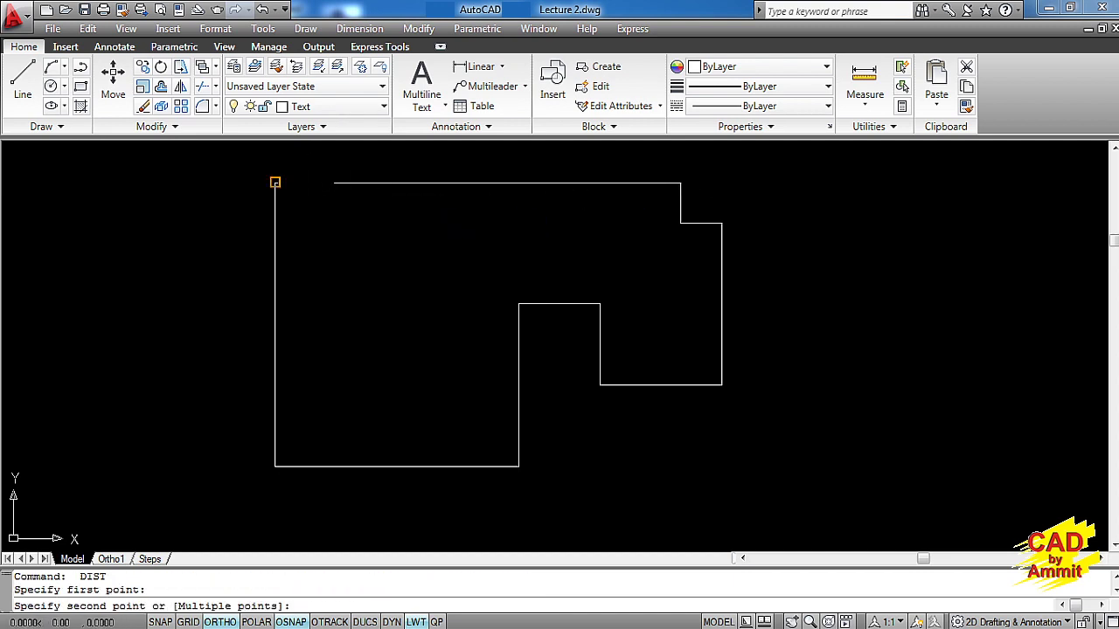